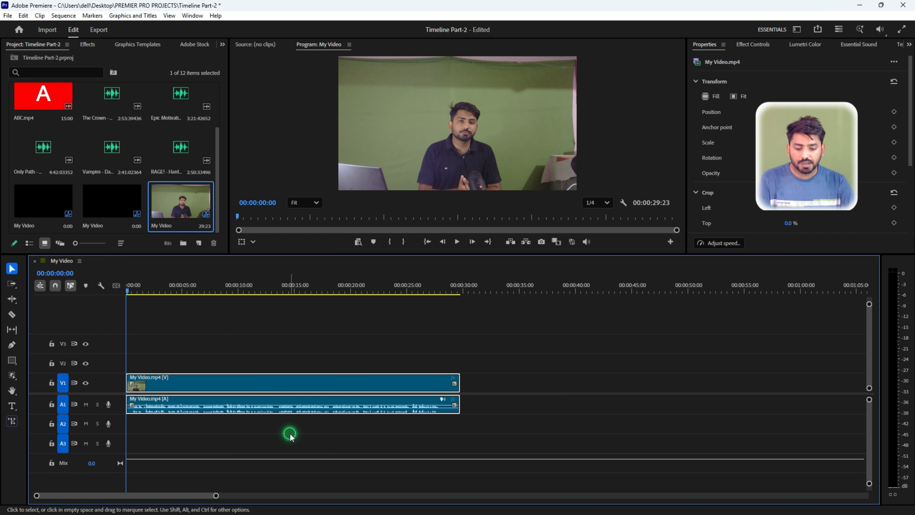
Step: Move the linked My Video.mp4 clip to start at about 12 seconds and shift it back to about 4 seconds
{"action": "left_click", "coordinate": [288, 432]}
{"action": "left_click", "coordinate": [250, 417]}
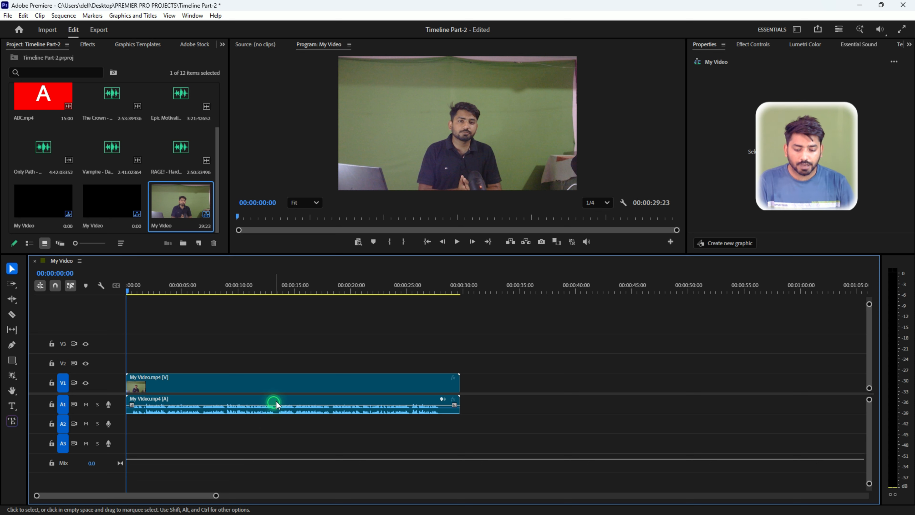
{"action": "left_click", "coordinate": [205, 383]}
{"action": "left_click_drag", "start_coordinate": [204, 384], "coordinate": [339, 385]}
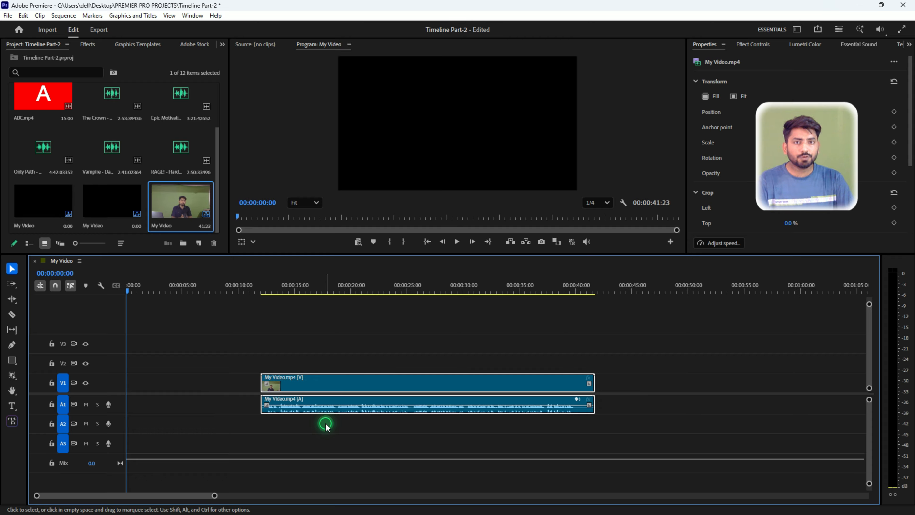
{"action": "left_click", "coordinate": [319, 445]}
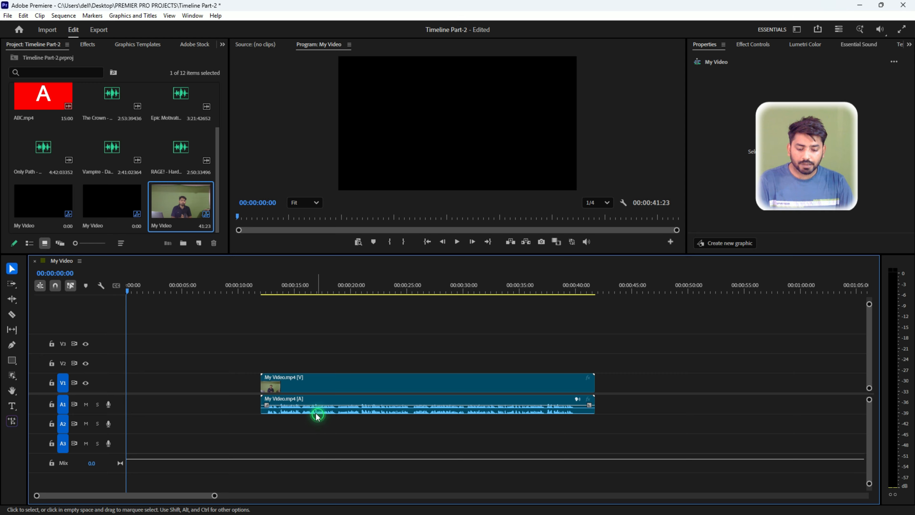
{"action": "left_click_drag", "start_coordinate": [338, 413], "coordinate": [246, 414]}
{"action": "left_click", "coordinate": [250, 377]}
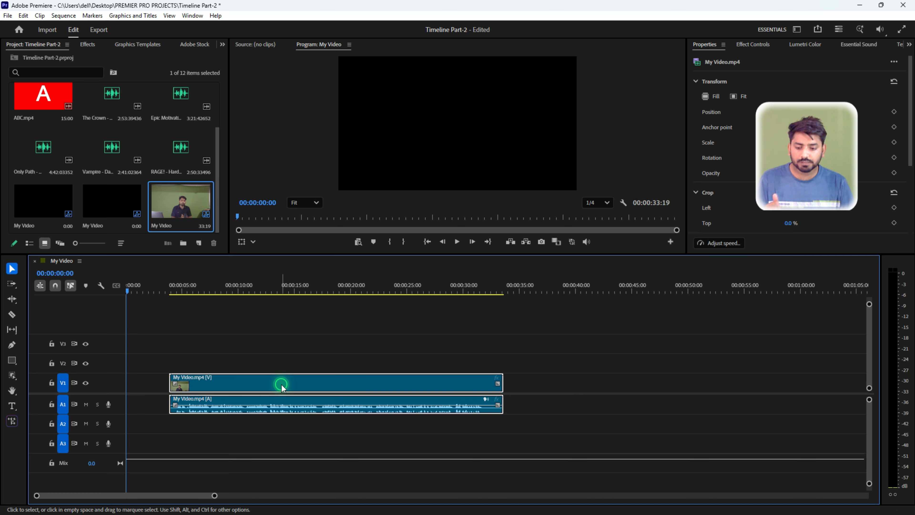
Step: Unlink the video and audio parts of the My Video.mp4 clip on the timeline
{"action": "right_click", "coordinate": [215, 383]}
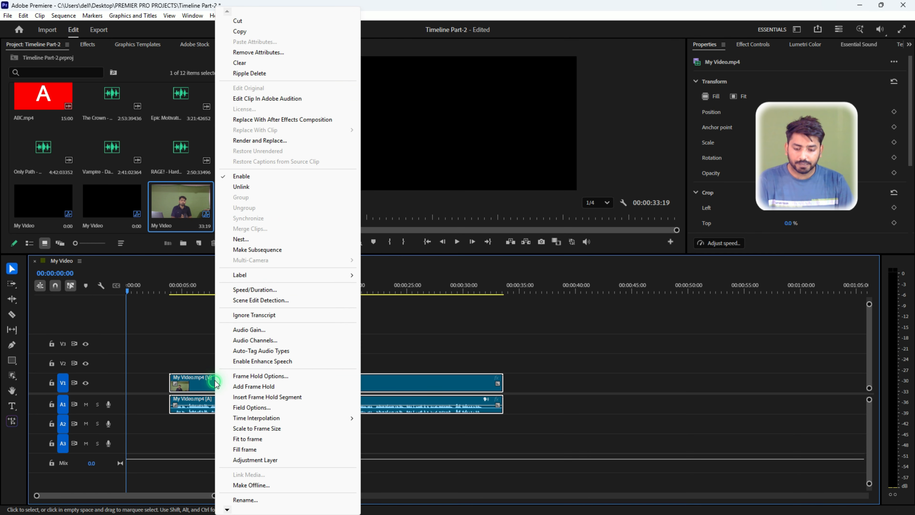
{"action": "left_click", "coordinate": [267, 190]}
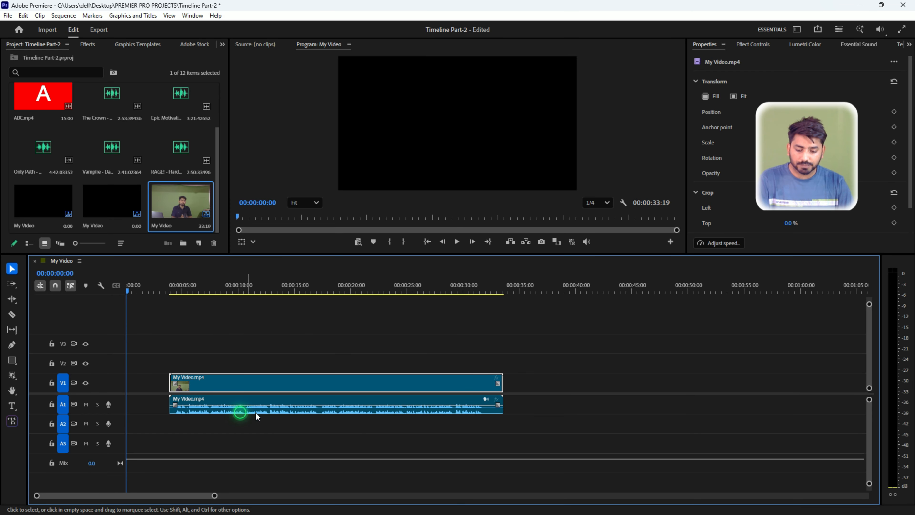
{"action": "left_click", "coordinate": [267, 353]}
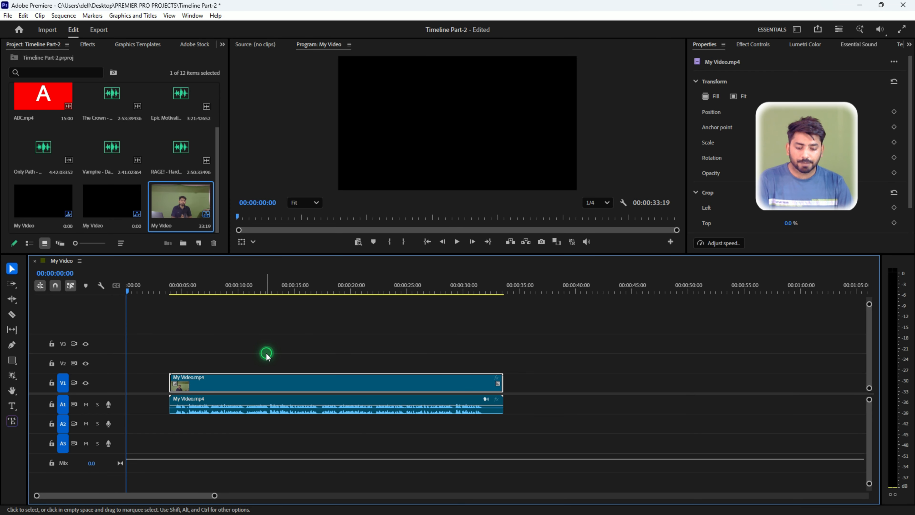
Step: Move only the unlinked video part of My Video.mp4 along V1 to start at about 10 seconds
{"action": "left_click", "coordinate": [263, 381]}
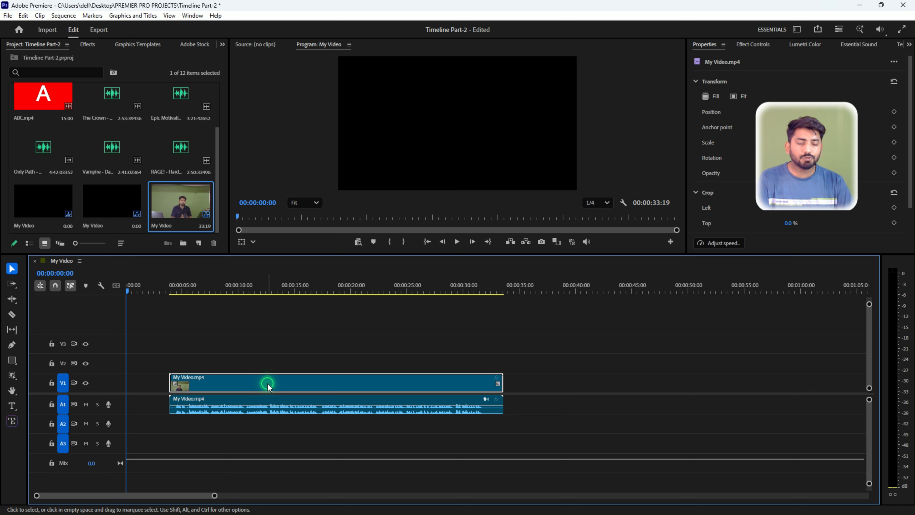
{"action": "left_click", "coordinate": [263, 405]}
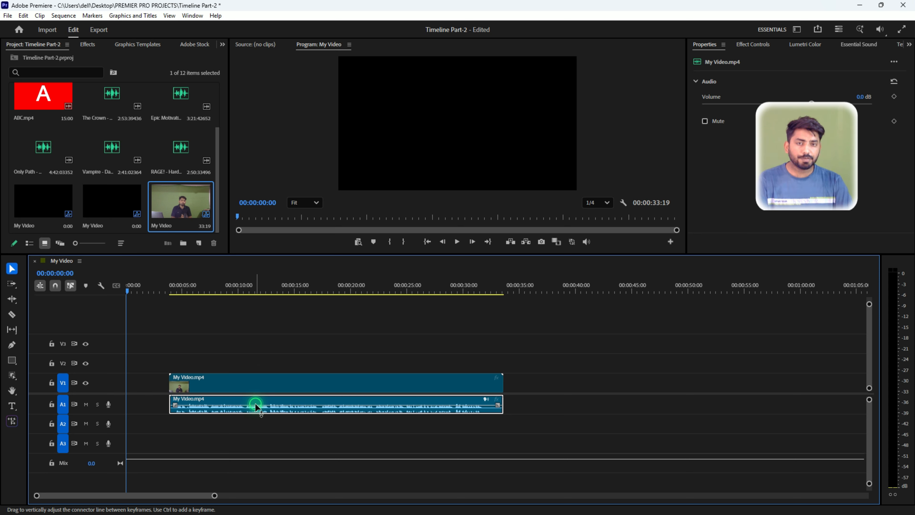
{"action": "left_click", "coordinate": [241, 382]}
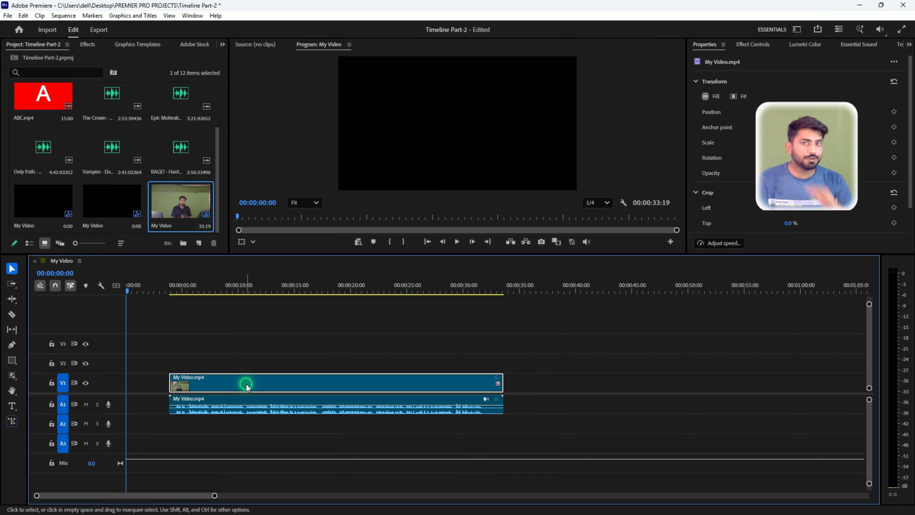
{"action": "left_click_drag", "start_coordinate": [247, 386], "coordinate": [354, 381]}
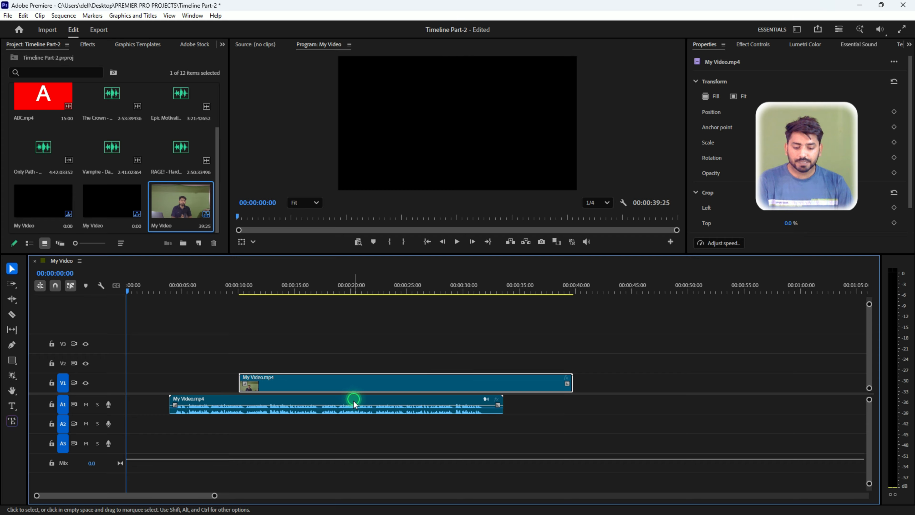
Step: Slide the unlinked audio along A1 and realign the audio and video of My Video.mp4 at the sequence start
{"action": "left_click", "coordinate": [358, 407]}
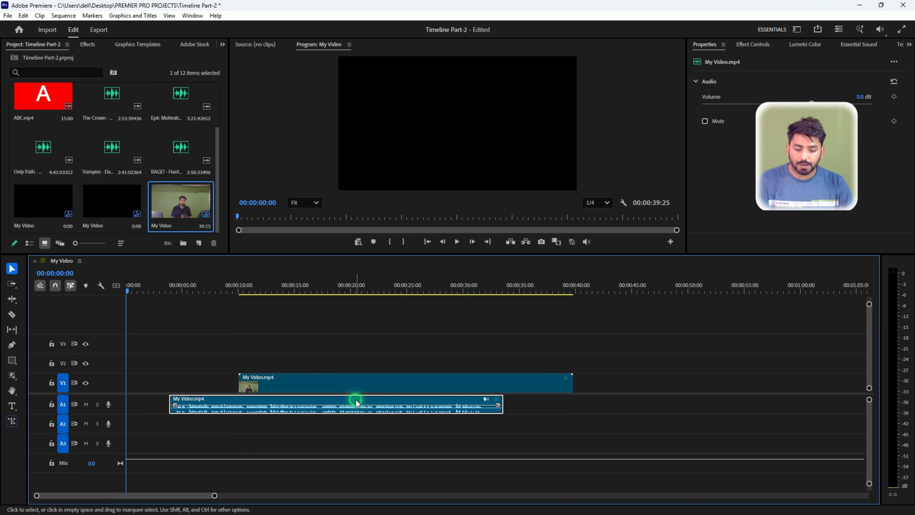
{"action": "left_click_drag", "start_coordinate": [356, 399], "coordinate": [278, 404]}
{"action": "left_click_drag", "start_coordinate": [458, 398], "coordinate": [587, 389]}
{"action": "left_click_drag", "start_coordinate": [419, 401], "coordinate": [603, 382]}
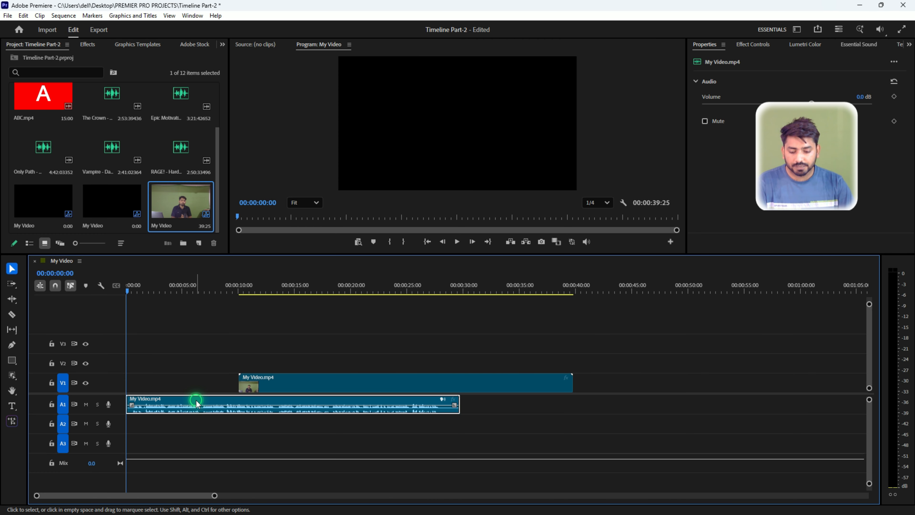
{"action": "left_click_drag", "start_coordinate": [198, 401], "coordinate": [241, 385]}
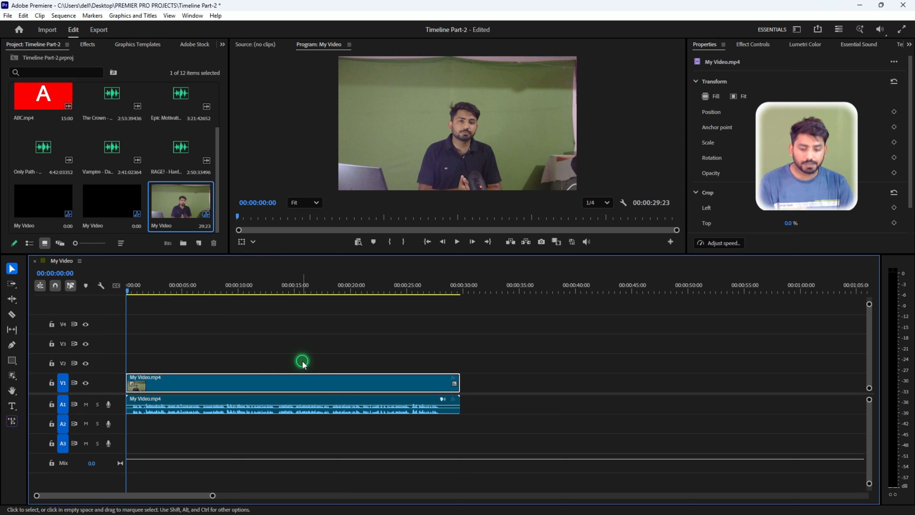
Step: Relink the video and audio of My Video.mp4 and move the linked clip to start at about 9 seconds
{"action": "left_click_drag", "start_coordinate": [339, 339], "coordinate": [260, 408]}
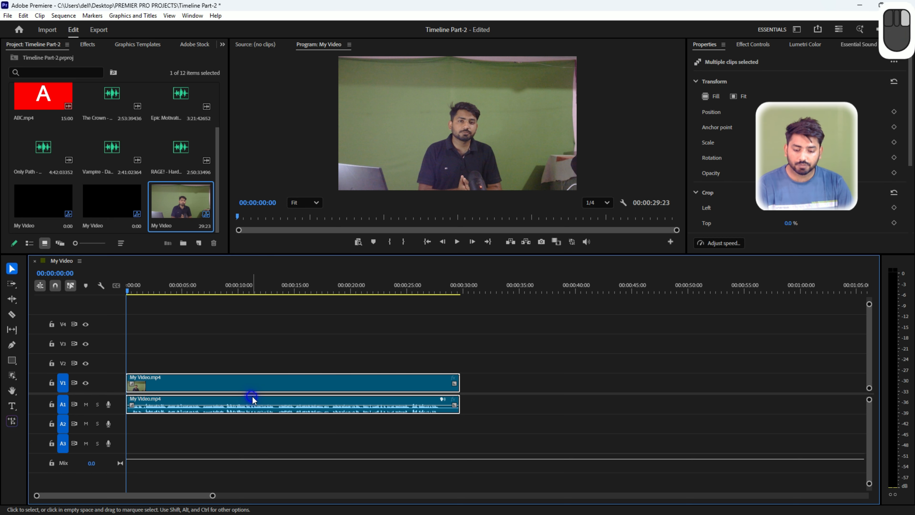
{"action": "right_click", "coordinate": [252, 398]}
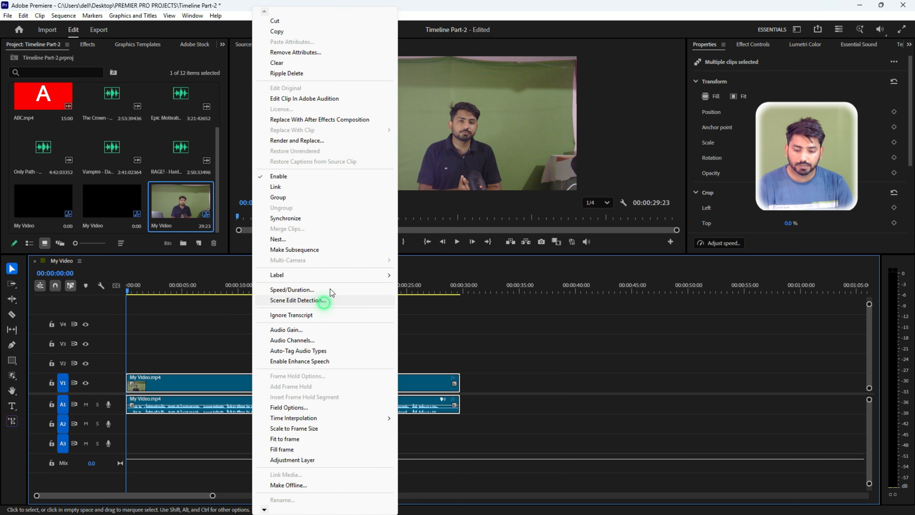
{"action": "left_click", "coordinate": [300, 188]}
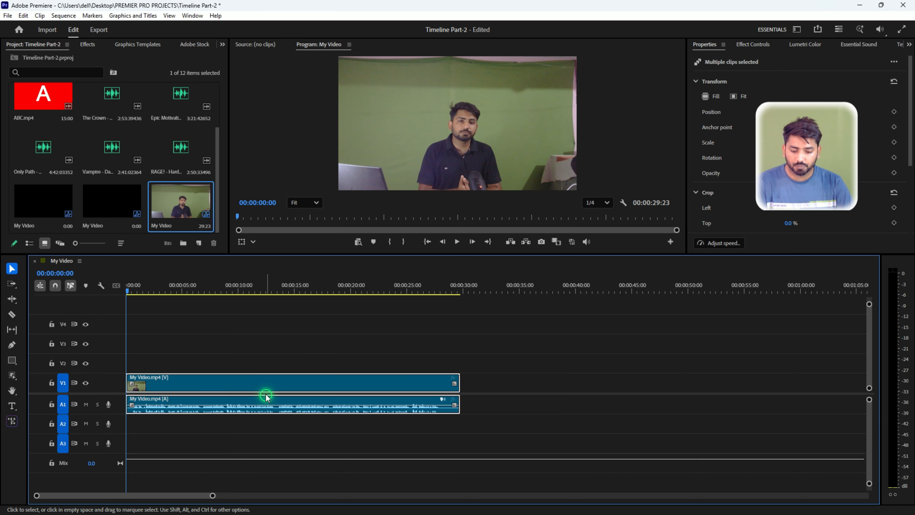
{"action": "left_click_drag", "start_coordinate": [266, 393], "coordinate": [351, 380]}
{"action": "left_click", "coordinate": [342, 355]}
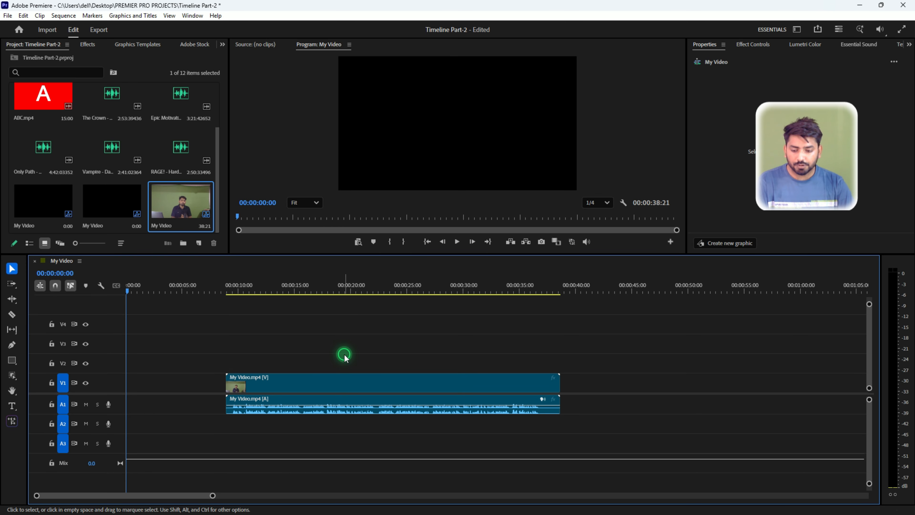
Step: Turn off Linked Selection and move only the video part of My Video.mp4 to start at about 15 seconds
{"action": "left_click", "coordinate": [71, 284]}
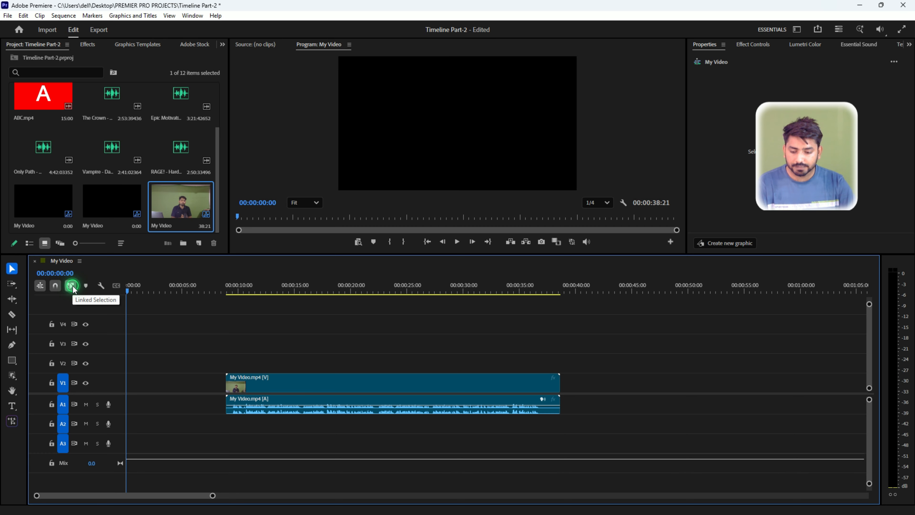
{"action": "left_click", "coordinate": [348, 385]}
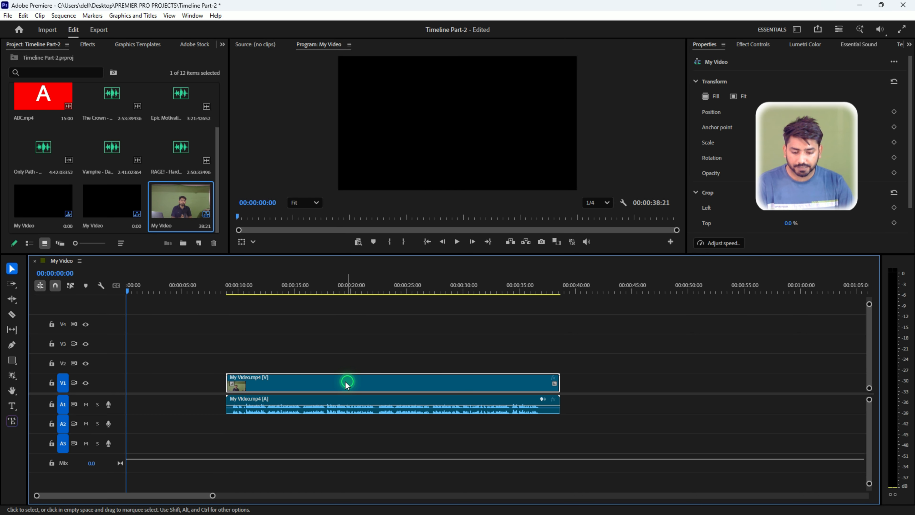
{"action": "left_click_drag", "start_coordinate": [340, 384], "coordinate": [408, 389]}
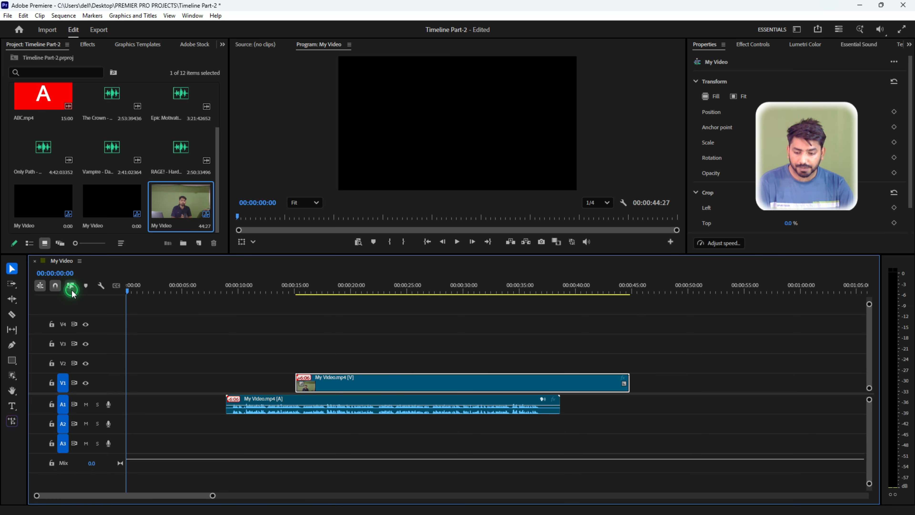
{"action": "left_click", "coordinate": [72, 293]}
Step: Move only the audio part of My Video.mp4 along A1 to start at about 19 seconds
{"action": "left_click", "coordinate": [238, 414]}
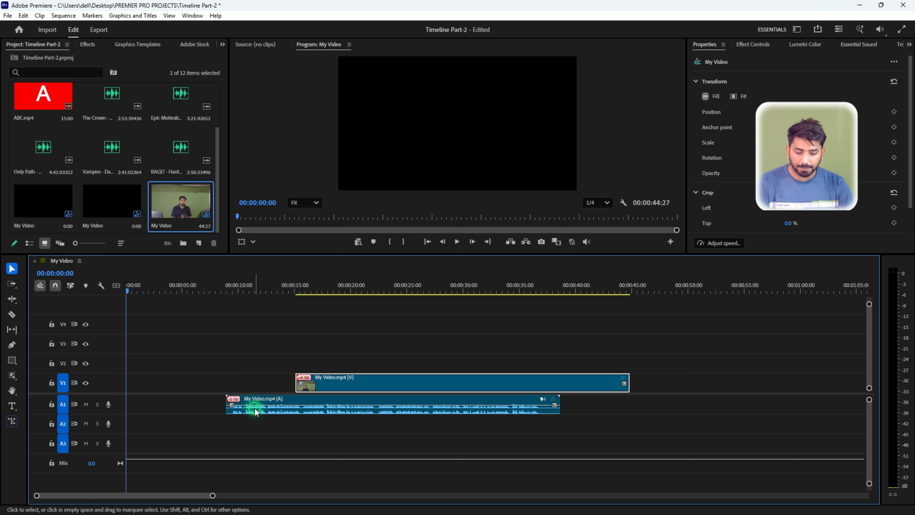
{"action": "left_click", "coordinate": [311, 387]}
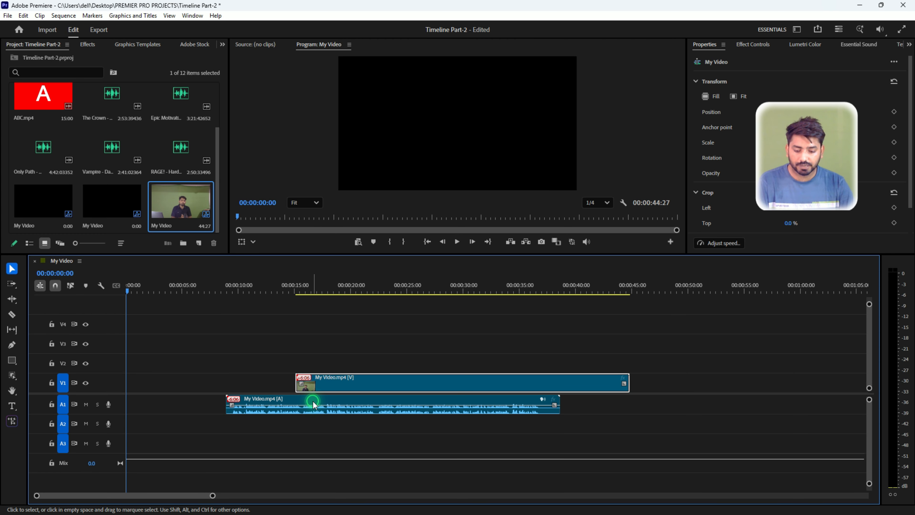
{"action": "left_click", "coordinate": [301, 399]}
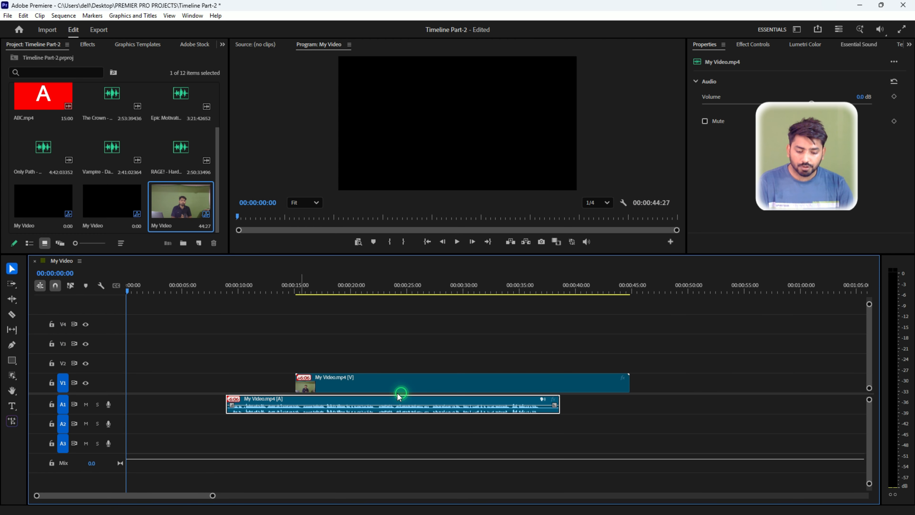
{"action": "left_click_drag", "start_coordinate": [374, 395], "coordinate": [484, 396]}
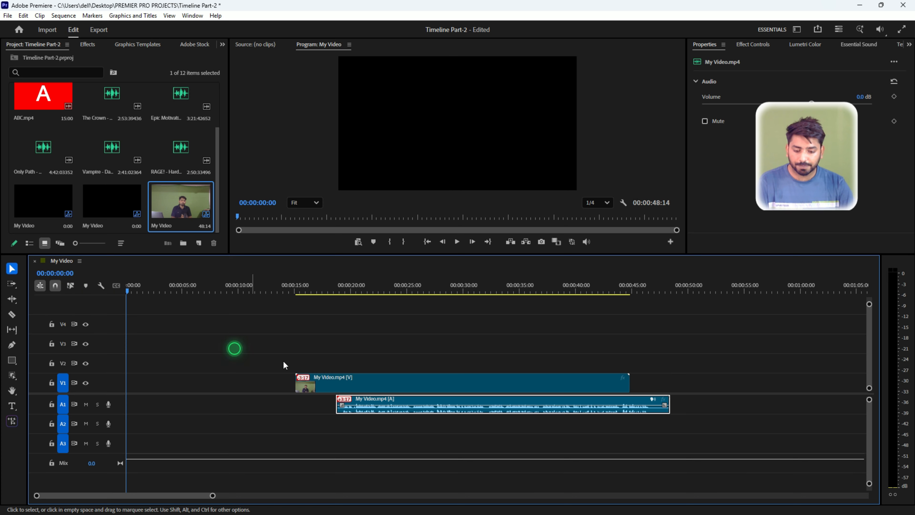
Step: Return the video and audio of My Video.mp4 to the sequence start and turn Linked Selection back on
{"action": "left_click", "coordinate": [400, 371]}
{"action": "left_click_drag", "start_coordinate": [411, 395], "coordinate": [226, 413]}
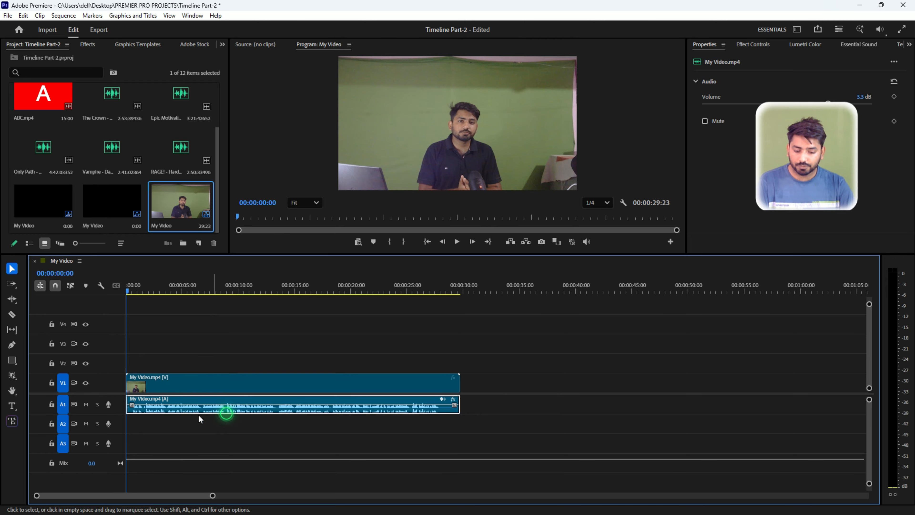
{"action": "left_click", "coordinate": [239, 358]}
{"action": "left_click_drag", "start_coordinate": [239, 359], "coordinate": [191, 430]}
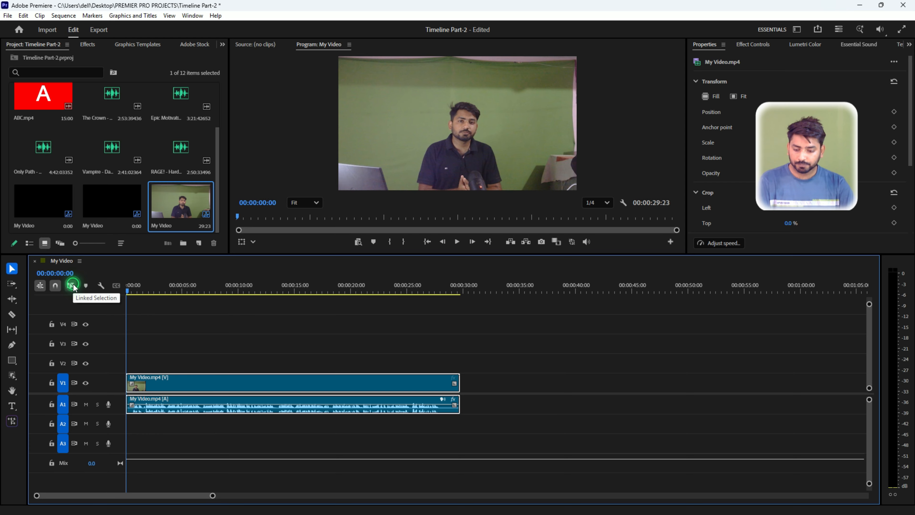
{"action": "left_click", "coordinate": [73, 285]}
Step: Move the linked My Video.mp4 clip later on the timeline and bring it back to the sequence start
{"action": "left_click", "coordinate": [198, 345]}
{"action": "left_click_drag", "start_coordinate": [239, 376], "coordinate": [376, 387]}
{"action": "left_click_drag", "start_coordinate": [450, 396], "coordinate": [303, 389]}
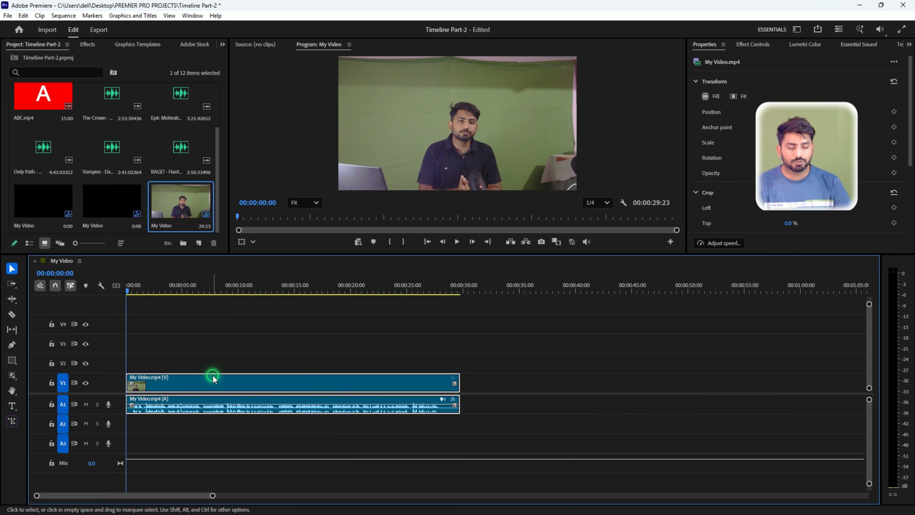
Step: Place the playhead at 00:00:29:19 and add Santa.mp4 to V1 and A1, starting at about 32 seconds
{"action": "left_click", "coordinate": [55, 287]}
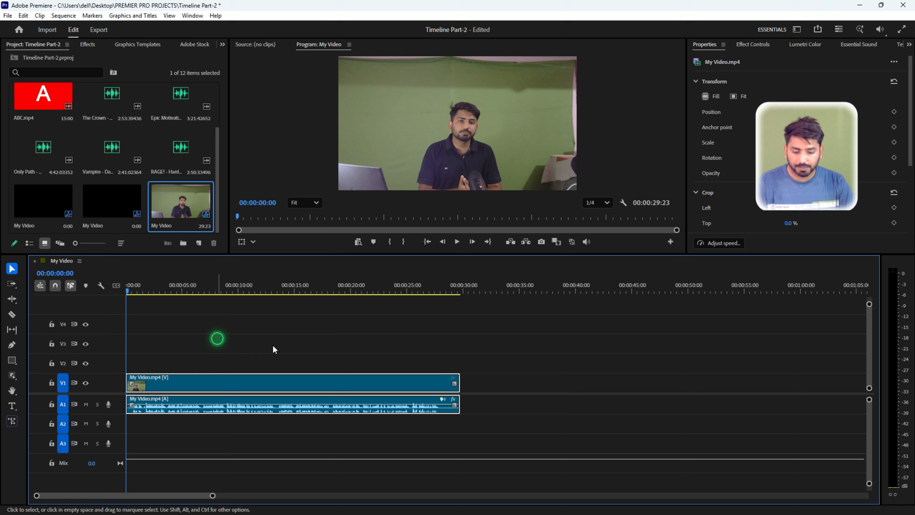
{"action": "left_click", "coordinate": [459, 291]}
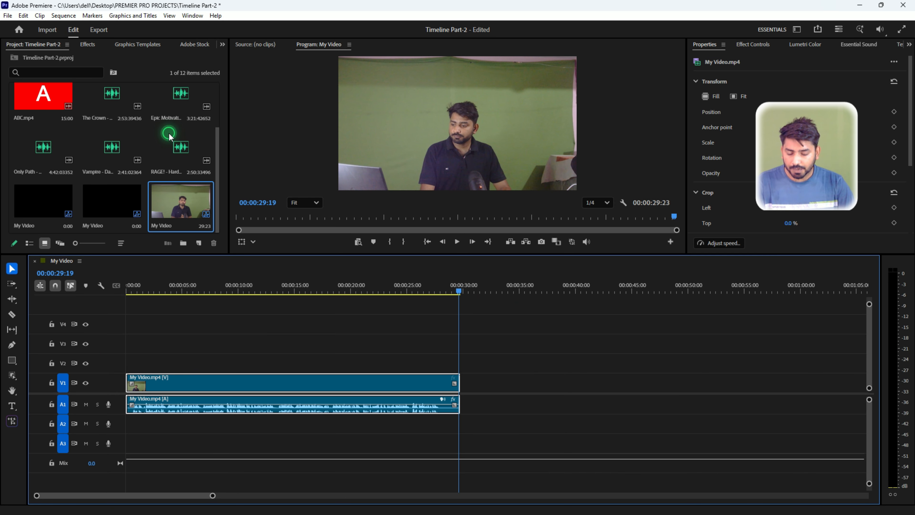
{"action": "scroll", "coordinate": [170, 135], "scroll_direction": "up", "scroll_amount": 2}
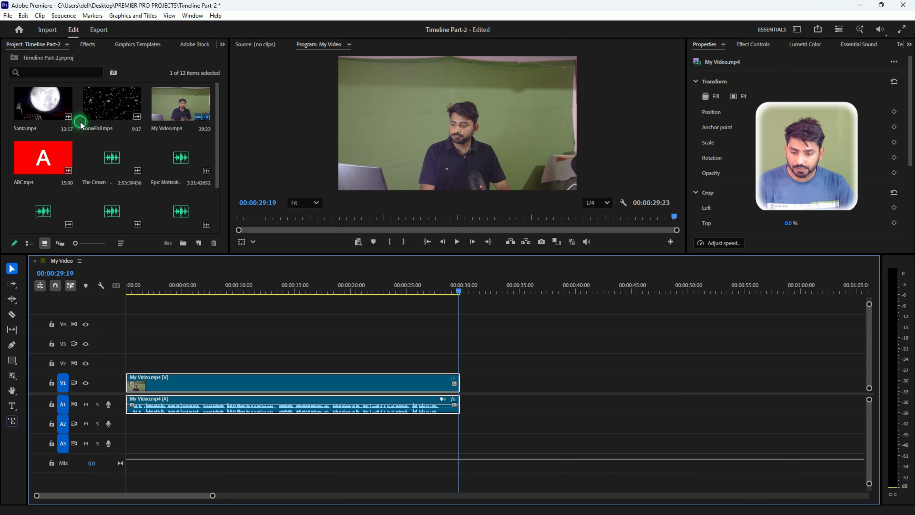
{"action": "left_click_drag", "start_coordinate": [50, 106], "coordinate": [486, 381]}
Step: Turn off Snap and move Santa.mp4 to start at 00:00:30:00, leaving a small gap after My Video.mp4
{"action": "left_click", "coordinate": [56, 287]}
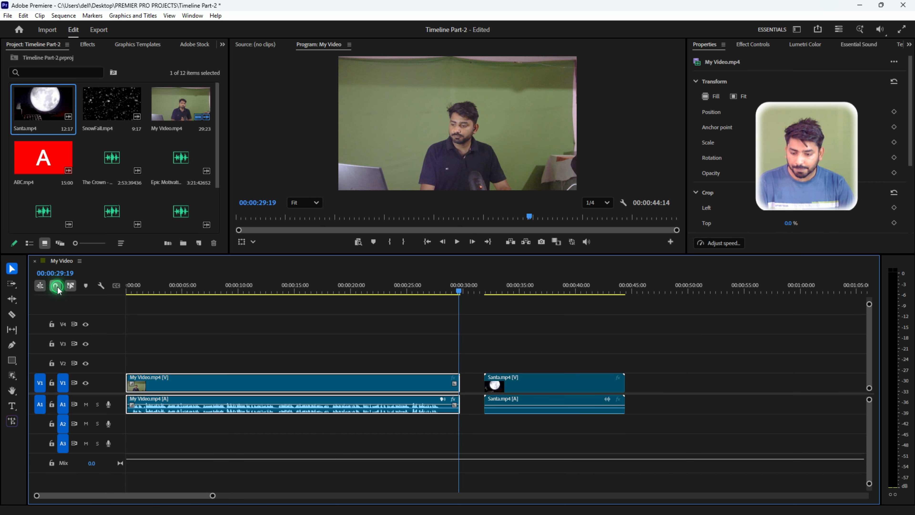
{"action": "left_click_drag", "start_coordinate": [544, 386], "coordinate": [523, 388]}
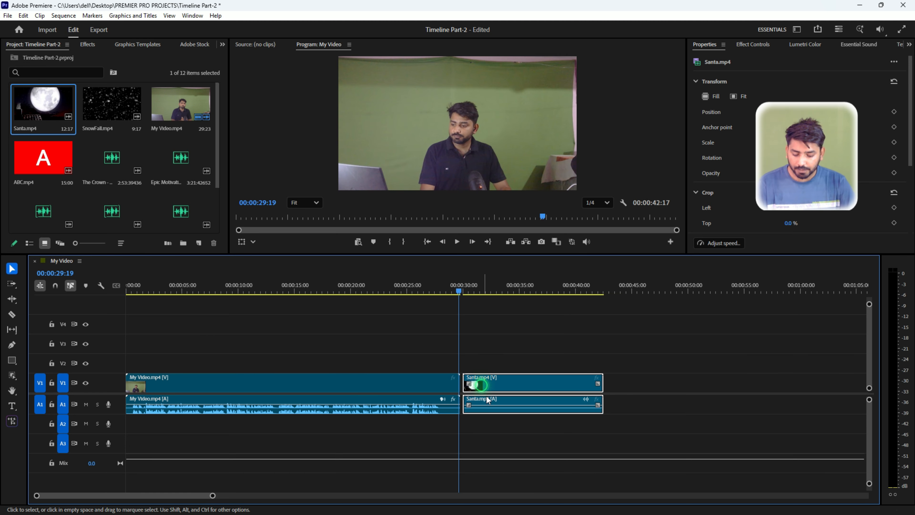
{"action": "scroll", "coordinate": [499, 376], "scroll_direction": "up", "scroll_amount": 10}
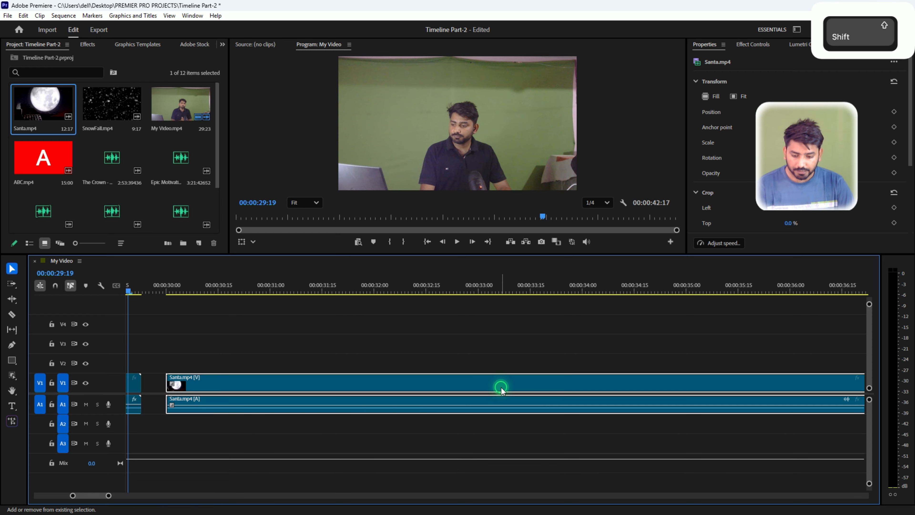
{"action": "scroll", "coordinate": [500, 384], "scroll_direction": "left", "scroll_amount": 3}
{"action": "scroll", "coordinate": [501, 386], "scroll_direction": "left", "scroll_amount": 3}
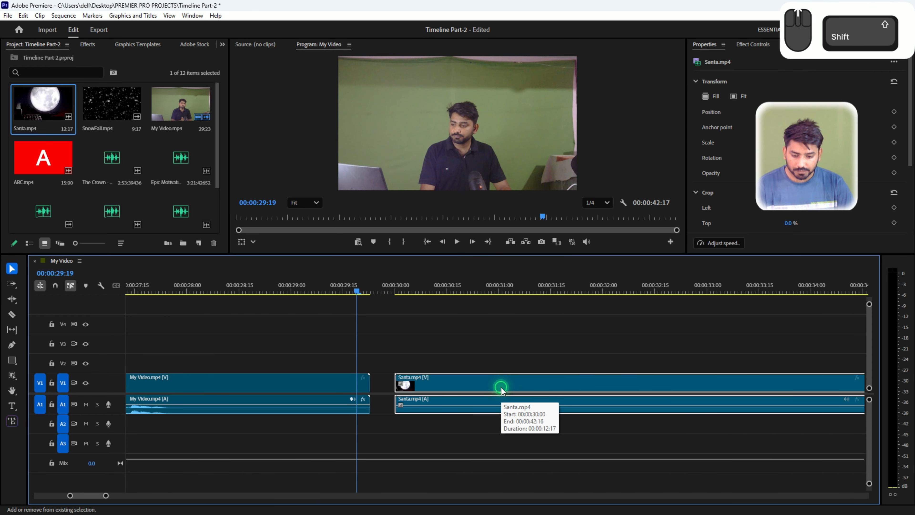
Step: Move Santa.mp4 to start at about 00:00:29:24 and check the gap with the playhead at 00:00:29:23, returning it to 00:00:29:19
{"action": "left_click_drag", "start_coordinate": [468, 387], "coordinate": [449, 389]}
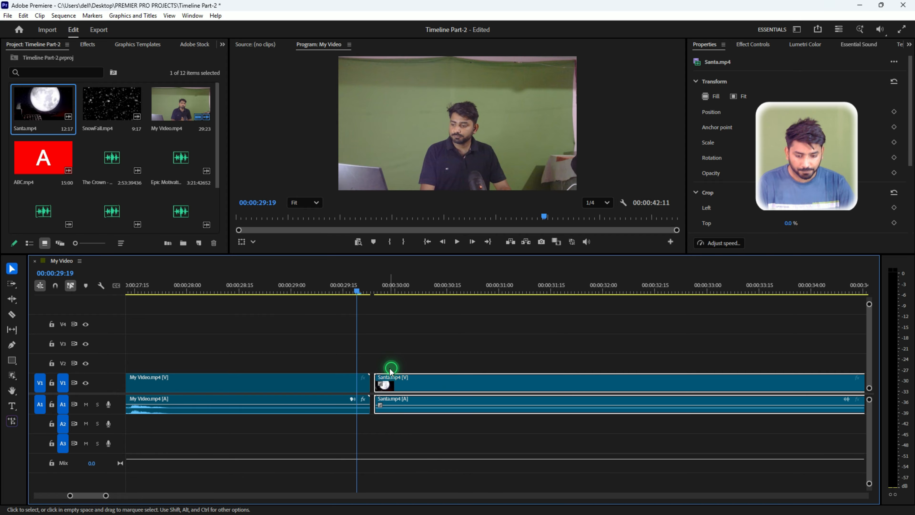
{"action": "left_click_drag", "start_coordinate": [357, 293], "coordinate": [370, 296]}
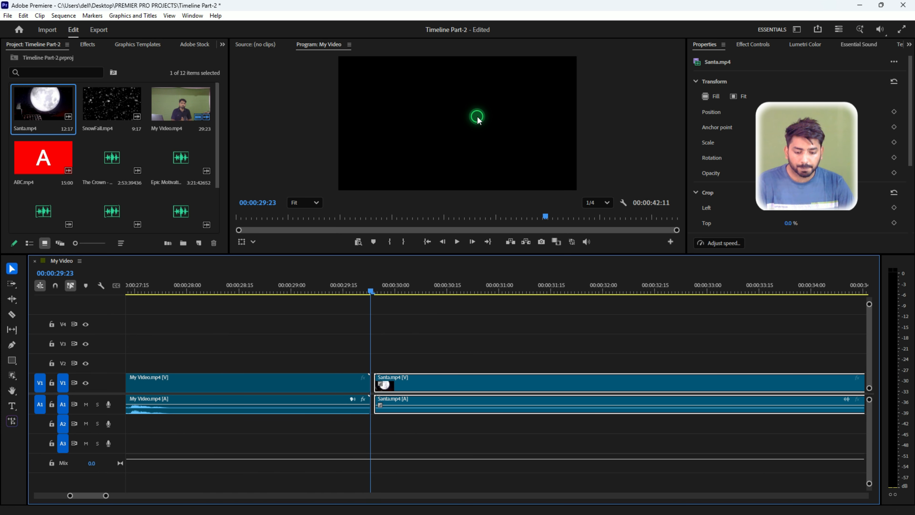
{"action": "mouse_move", "coordinate": [370, 295]}
{"action": "left_mouse_down"}
{"action": "mouse_move", "coordinate": [354, 298]}
{"action": "mouse_move", "coordinate": [385, 299]}
{"action": "mouse_move", "coordinate": [357, 293]}
{"action": "left_mouse_up"}
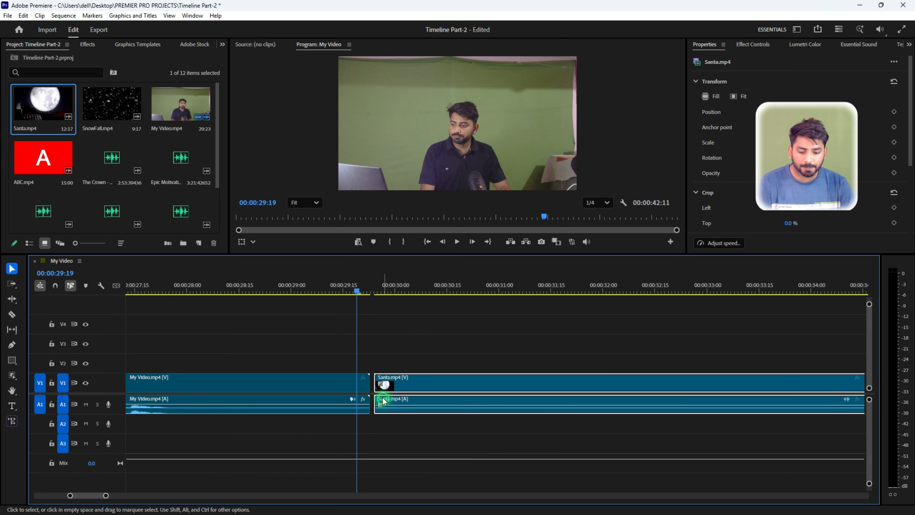
Step: With Snap off, move Santa.mp4 over the last frames of My Video.mp4 and pull it away to start at about 00:00:30:01
{"action": "left_click_drag", "start_coordinate": [429, 383], "coordinate": [418, 384]}
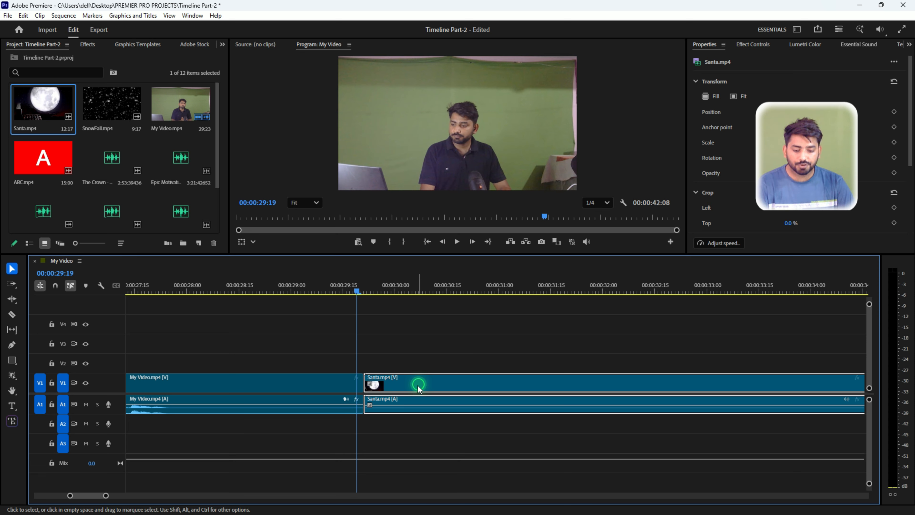
{"action": "left_click_drag", "start_coordinate": [405, 388], "coordinate": [432, 386]}
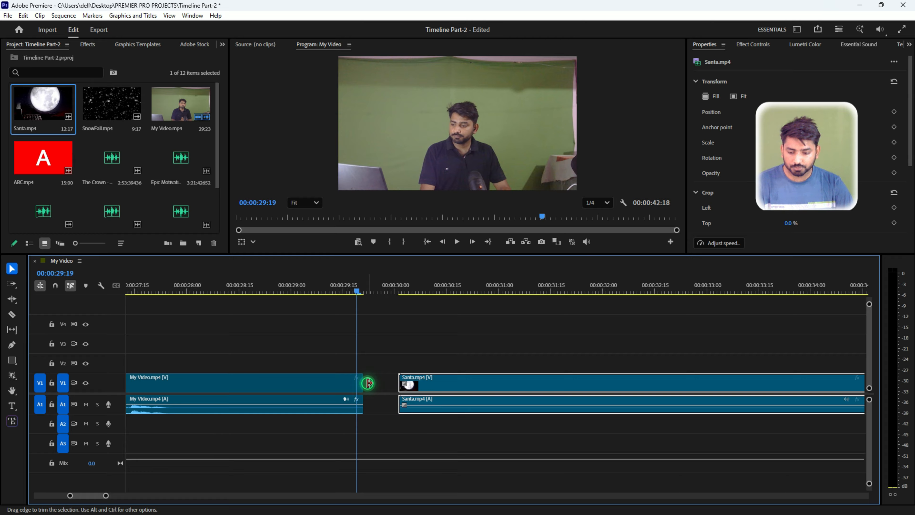
Step: Turn Snap on and move Santa.mp4 so it snaps directly against the end of My Video.mp4
{"action": "left_click", "coordinate": [56, 287]}
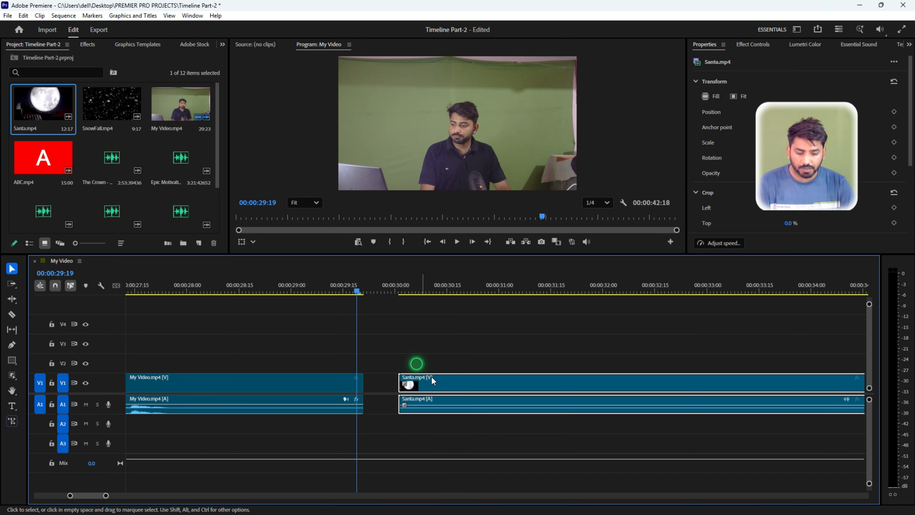
{"action": "left_click_drag", "start_coordinate": [456, 387], "coordinate": [429, 393]}
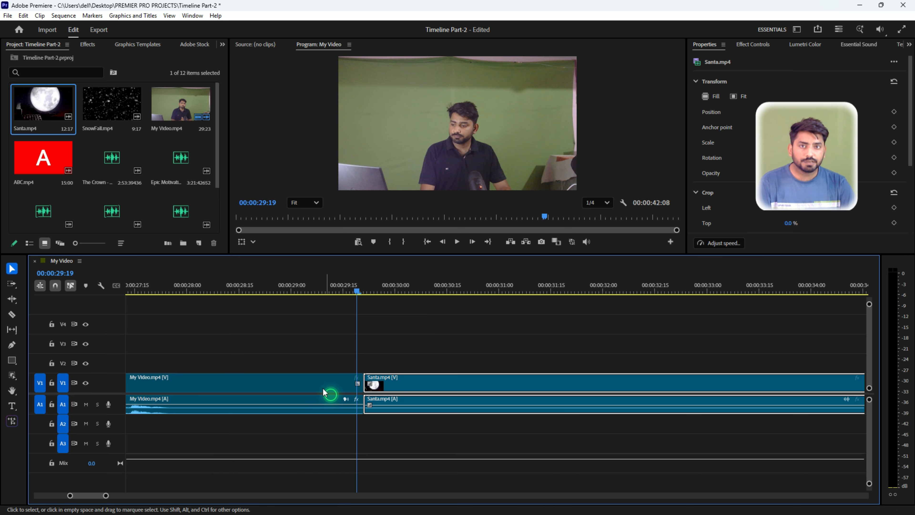
{"action": "left_click_drag", "start_coordinate": [378, 377], "coordinate": [398, 382]}
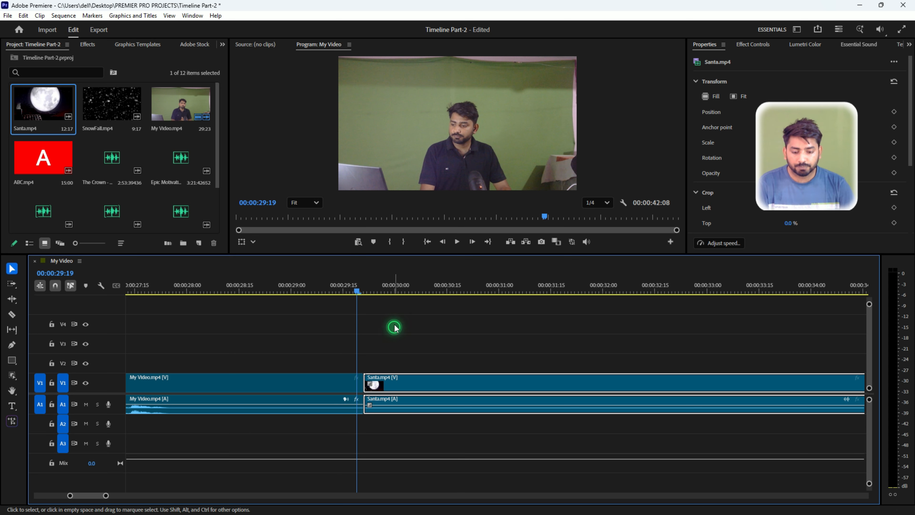
Step: Place the playhead at 00:00:30:04 and snap the start of Santa.mp4 to it
{"action": "left_click", "coordinate": [411, 286]}
{"action": "left_click_drag", "start_coordinate": [423, 384], "coordinate": [460, 413]}
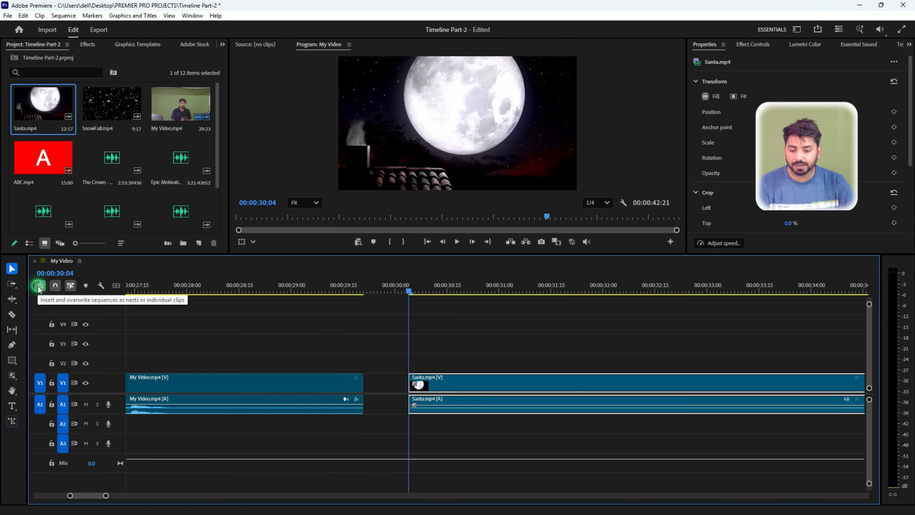
Step: Delete My Video.mp4 and Santa.mp4 from the timeline and close the My Video sequence
{"action": "left_click_drag", "start_coordinate": [140, 347], "coordinate": [484, 438]}
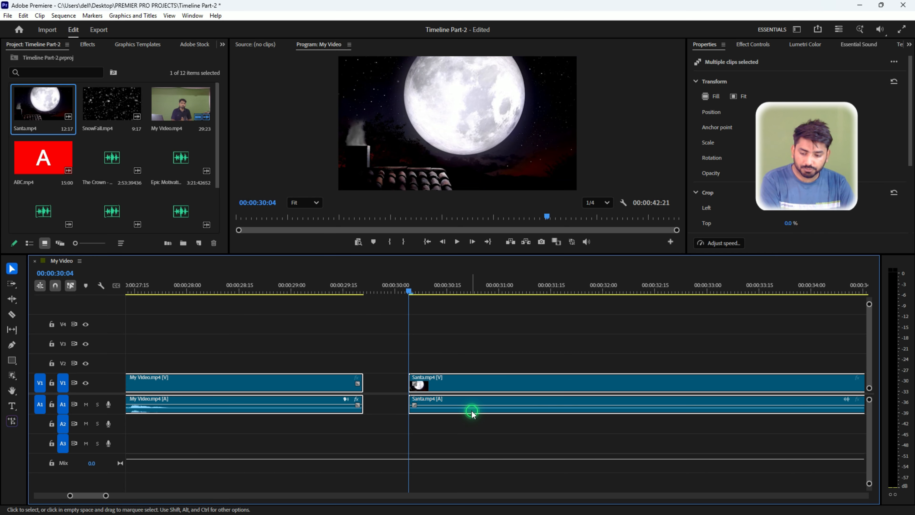
{"action": "key", "text": "Delete"}
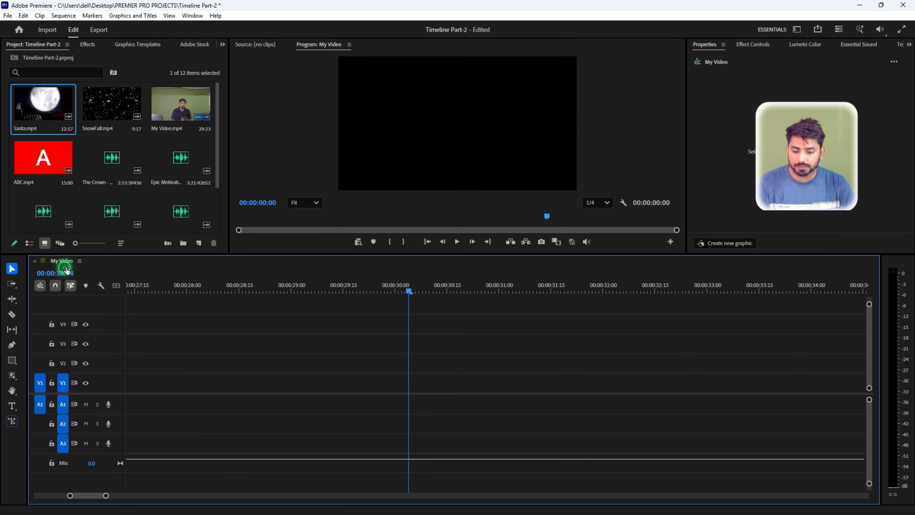
{"action": "left_click", "coordinate": [34, 261]}
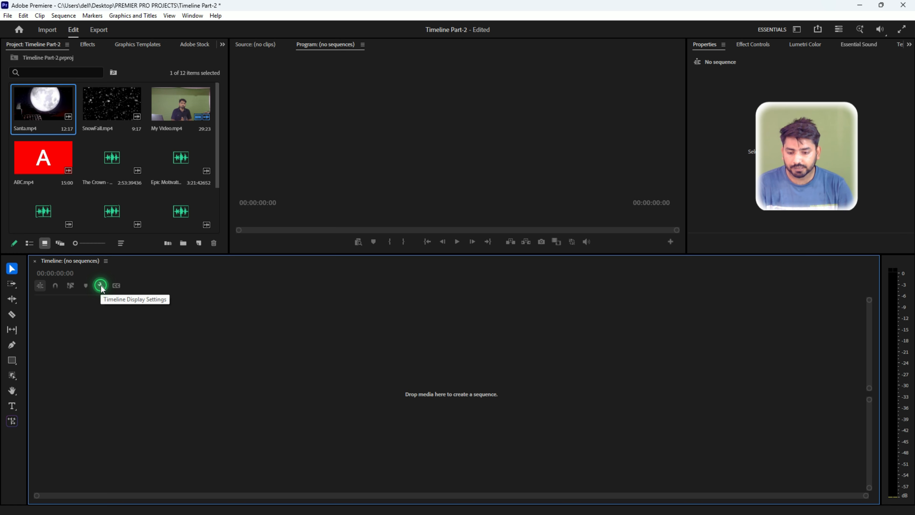
Step: Create a new sequence named Sequence 01 with the HD 1080p 25 fps preset
{"action": "left_click", "coordinate": [216, 144]}
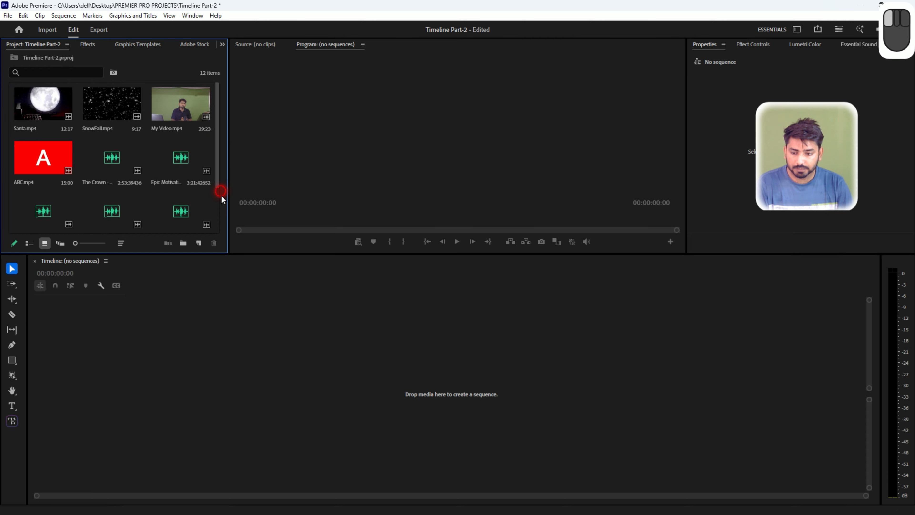
{"action": "scroll", "coordinate": [222, 175], "scroll_direction": "down", "scroll_amount": 2}
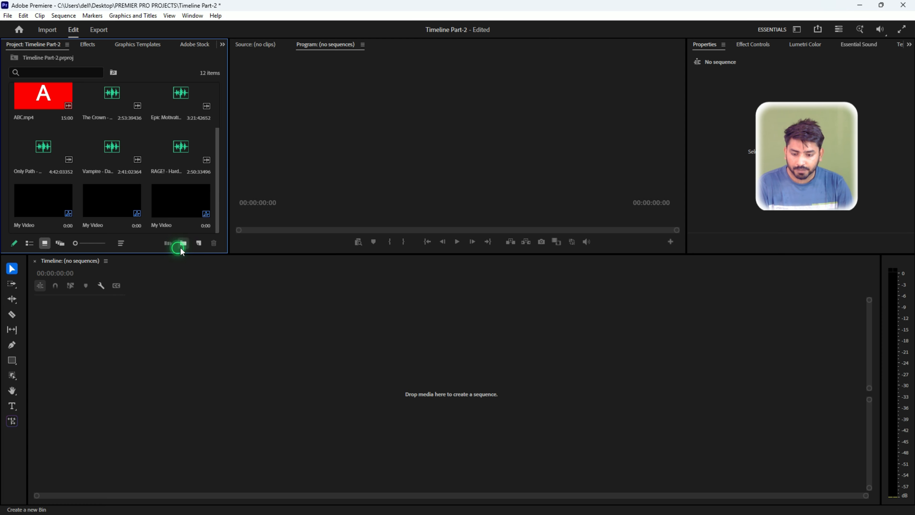
{"action": "left_click", "coordinate": [199, 242]}
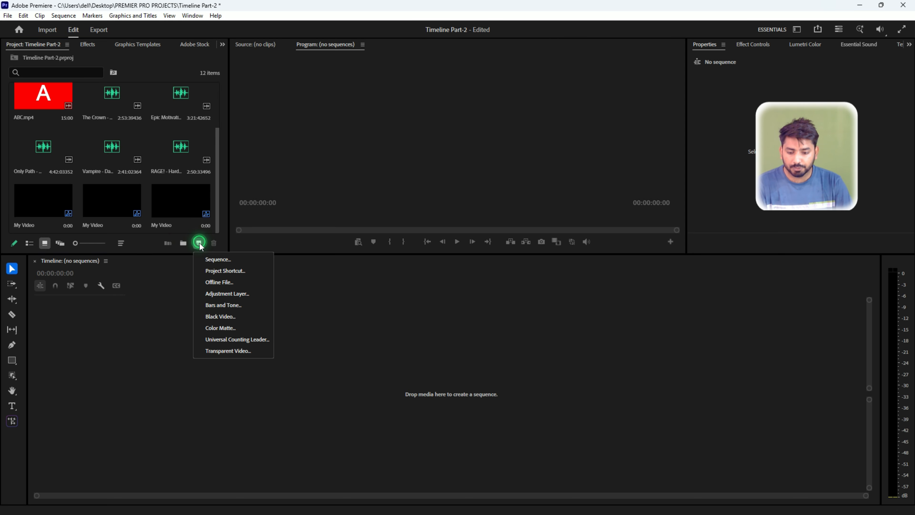
{"action": "left_click", "coordinate": [219, 260]}
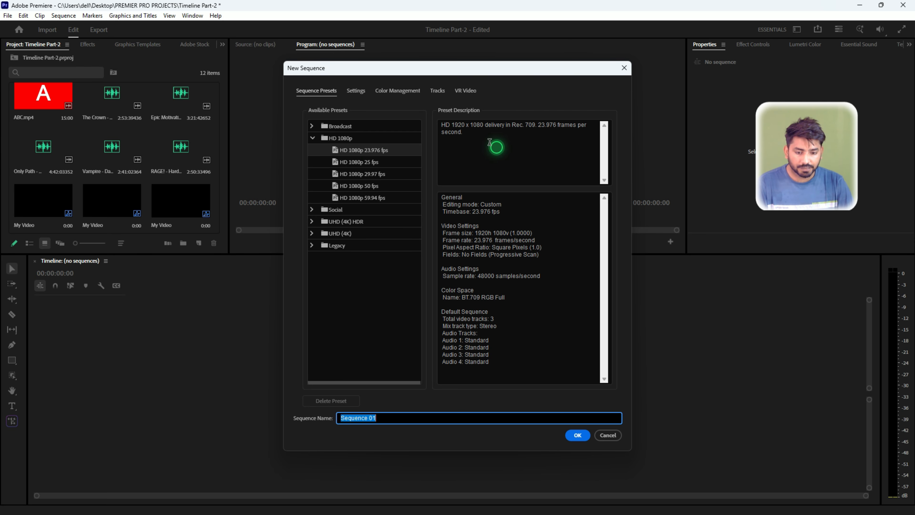
{"action": "left_click", "coordinate": [364, 162]}
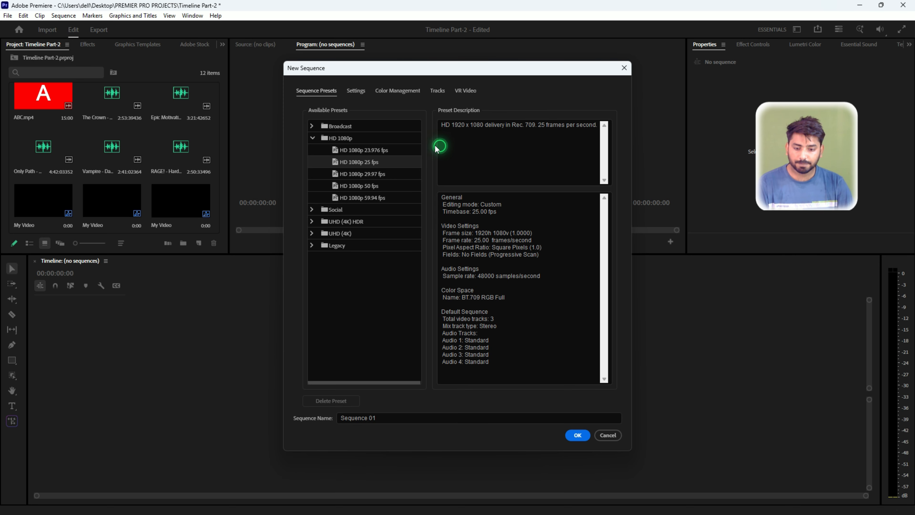
{"action": "left_click", "coordinate": [383, 150]}
{"action": "left_click", "coordinate": [381, 163]}
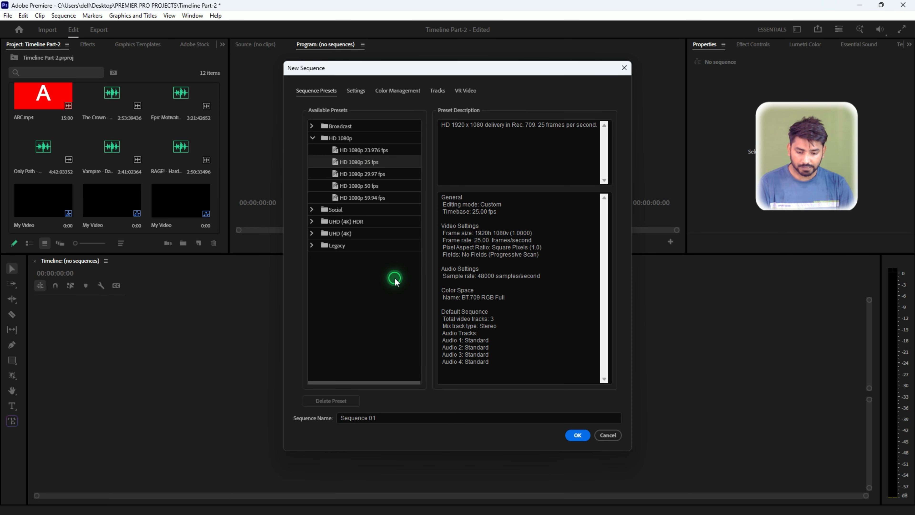
{"action": "left_click", "coordinate": [577, 435]}
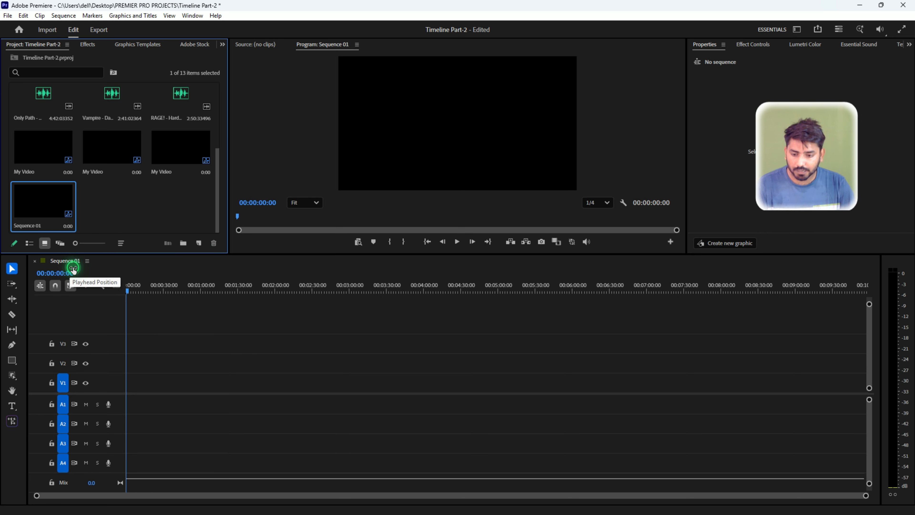
Step: Add My Video.mp4 to V1 and A1 of Sequence 01, keeping the existing sequence settings, and move it to the sequence start
{"action": "scroll", "coordinate": [168, 129], "scroll_direction": "up", "scroll_amount": 3}
{"action": "left_click_drag", "start_coordinate": [174, 125], "coordinate": [136, 389]}
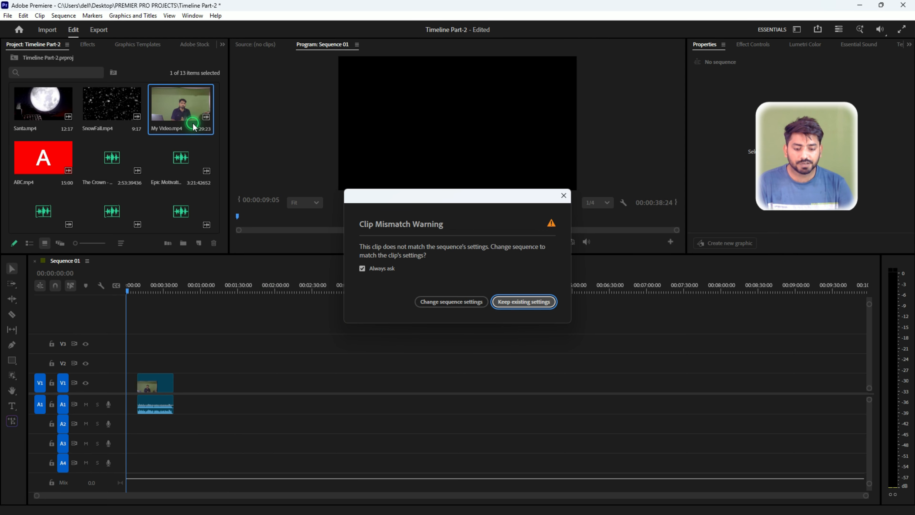
{"action": "left_click", "coordinate": [518, 306]}
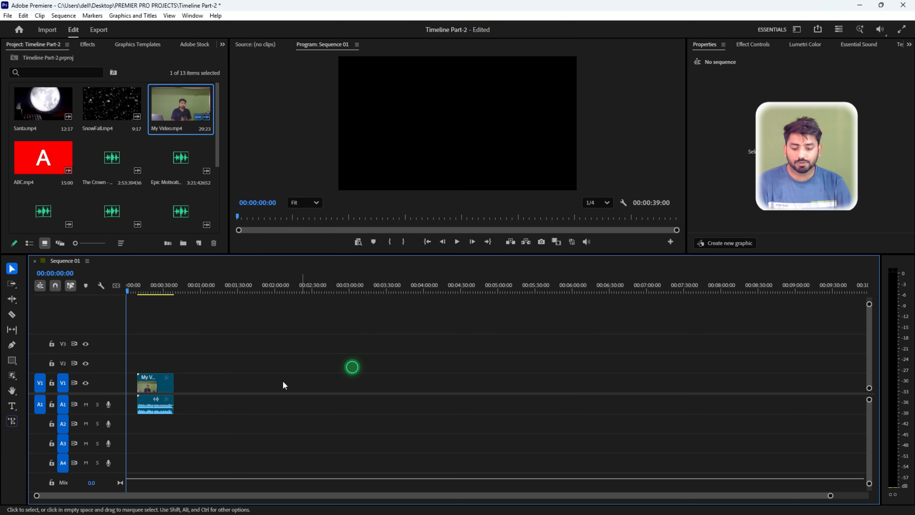
{"action": "left_click", "coordinate": [151, 402]}
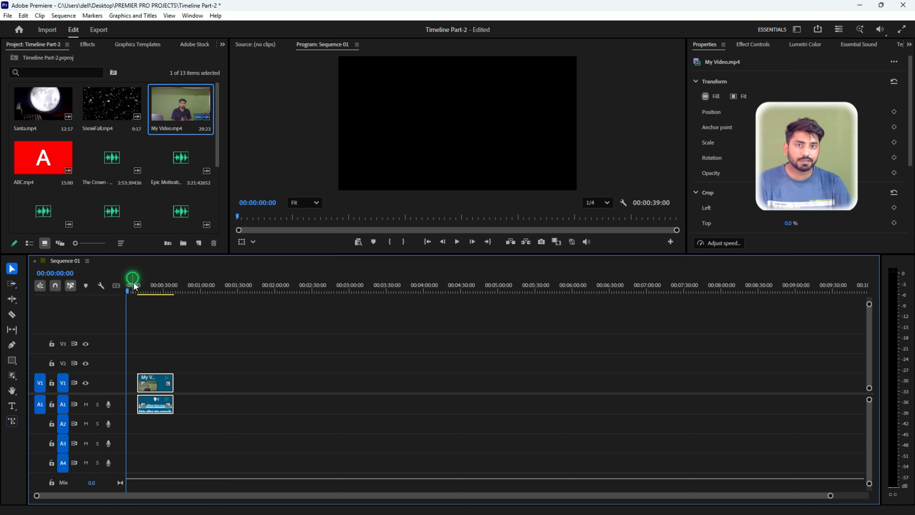
{"action": "left_click_drag", "start_coordinate": [154, 375], "coordinate": [142, 374]}
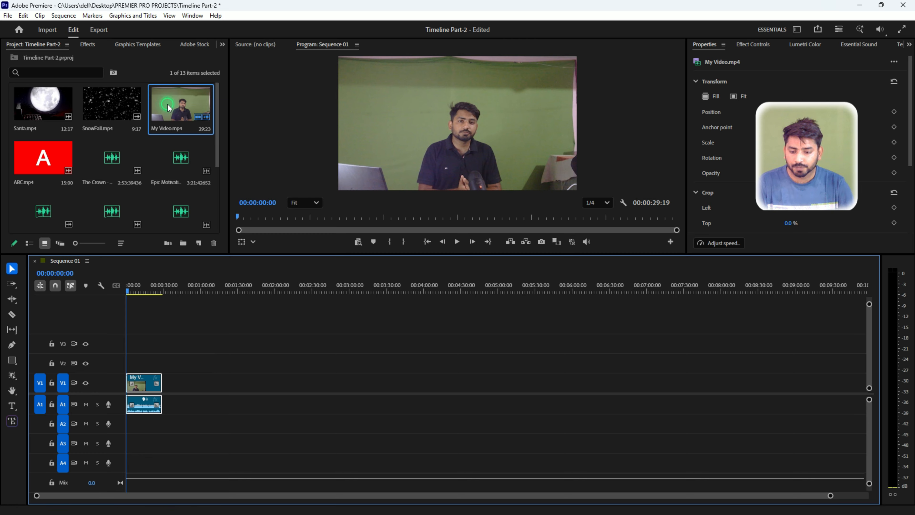
Step: Create a second sequence named Sequence 02 with the HD 1080p 25 fps preset
{"action": "scroll", "coordinate": [179, 135], "scroll_direction": "down", "scroll_amount": 3}
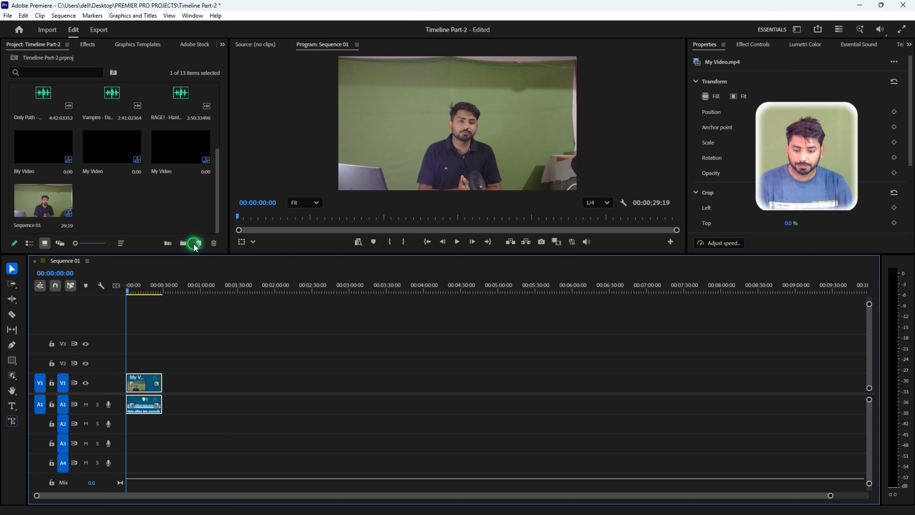
{"action": "left_click", "coordinate": [183, 242]}
{"action": "left_click", "coordinate": [231, 261]}
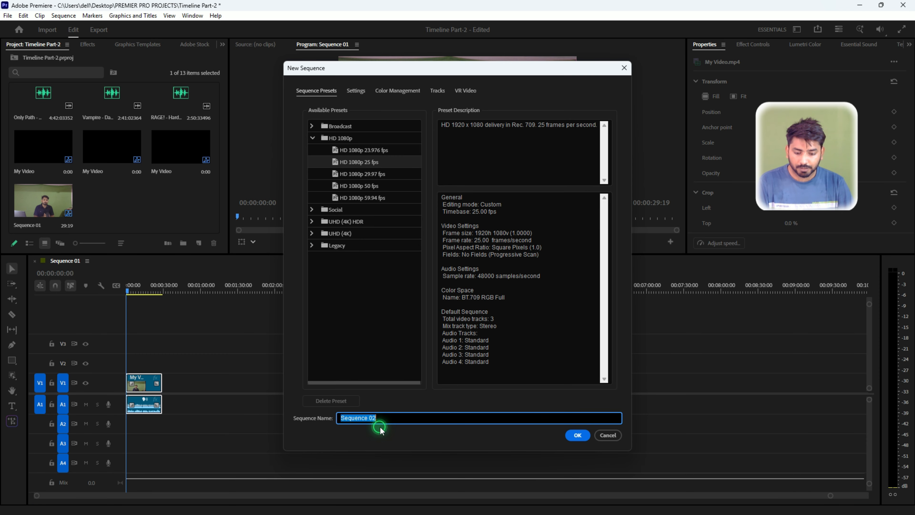
{"action": "left_click", "coordinate": [376, 418]}
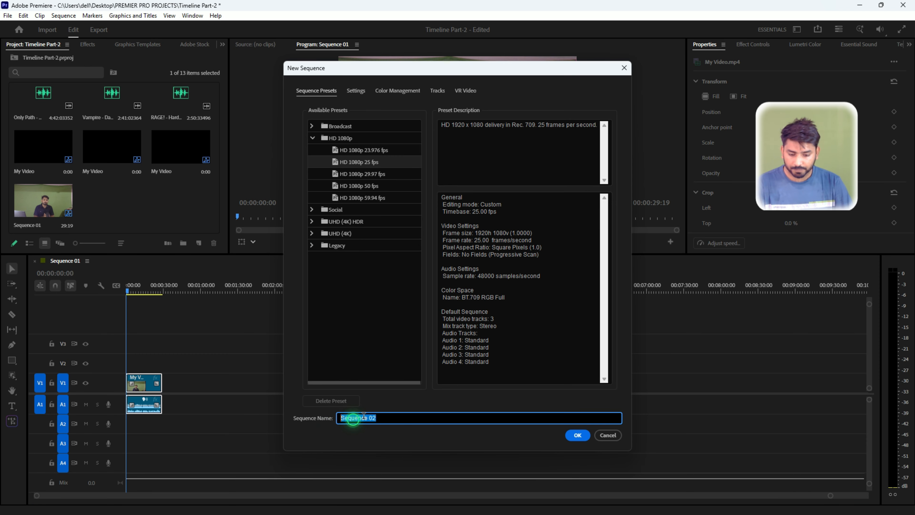
{"action": "left_click", "coordinate": [395, 419]}
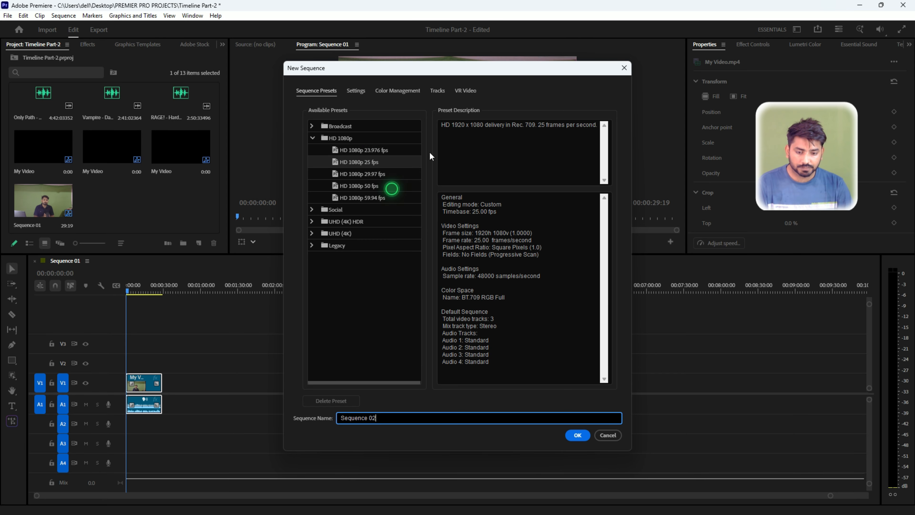
{"action": "left_click", "coordinate": [578, 435]}
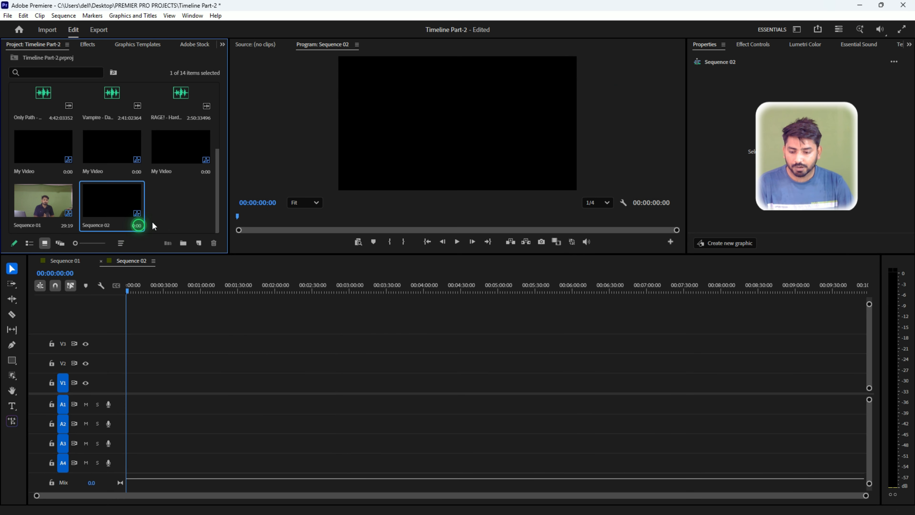
Step: Switch to Sequence 01 to view its My Video.mp4 clip, and return to the empty Sequence 02
{"action": "left_click", "coordinate": [70, 280]}
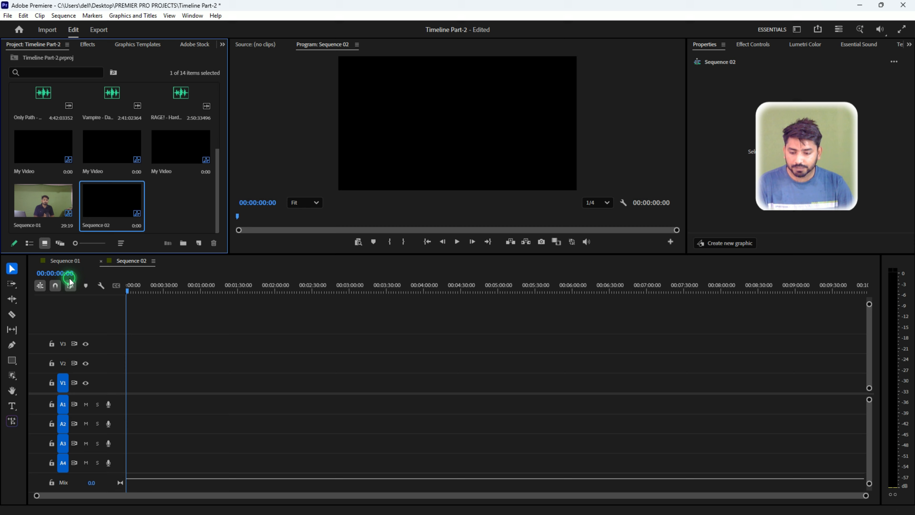
{"action": "left_click", "coordinate": [63, 266]}
{"action": "left_click", "coordinate": [144, 379]}
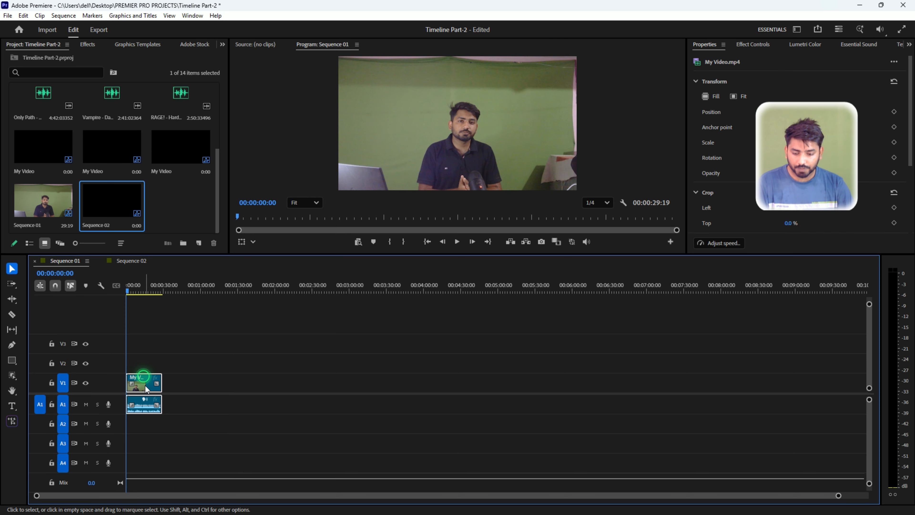
{"action": "left_click", "coordinate": [128, 260]}
{"action": "left_click", "coordinate": [136, 278]}
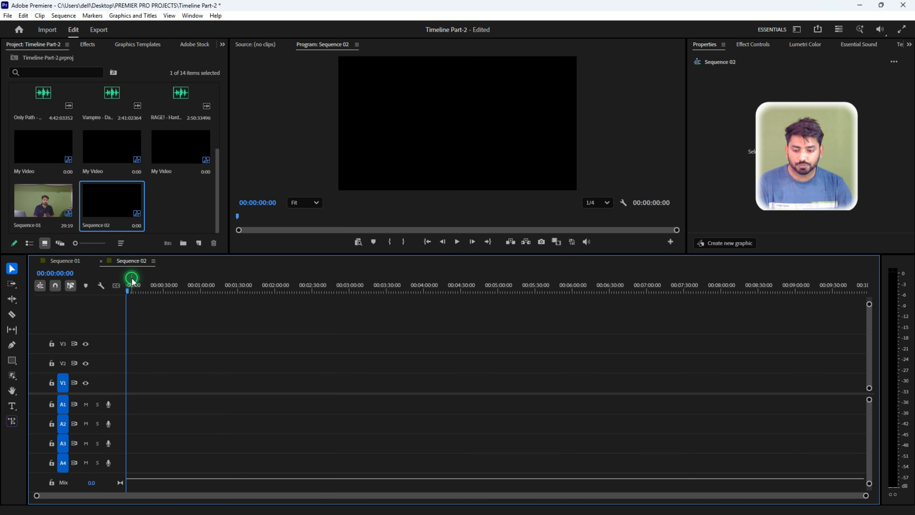
Step: Add Santa.mp4 at the start of Sequence 02 with video on V1 and audio on A2, keeping the existing sequence settings
{"action": "scroll", "coordinate": [133, 178], "scroll_direction": "up", "scroll_amount": 3}
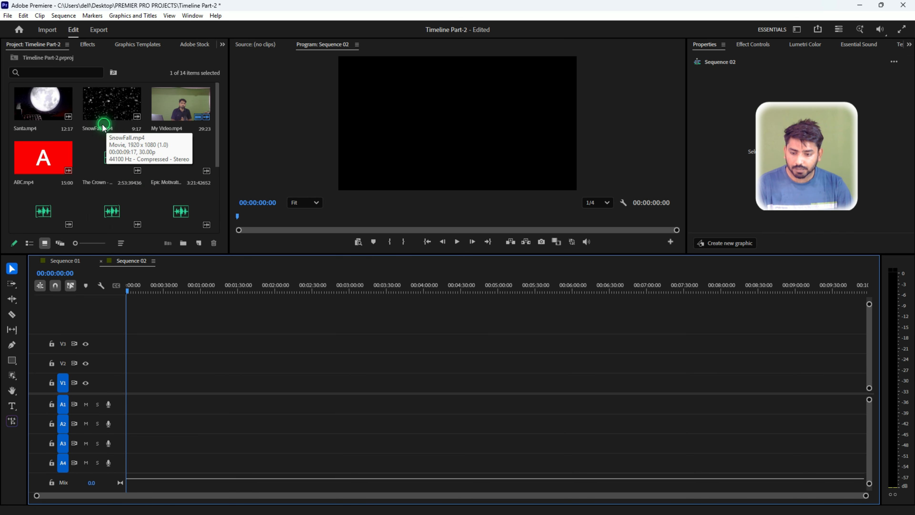
{"action": "left_click_drag", "start_coordinate": [43, 108], "coordinate": [133, 408]}
{"action": "left_click", "coordinate": [497, 300]}
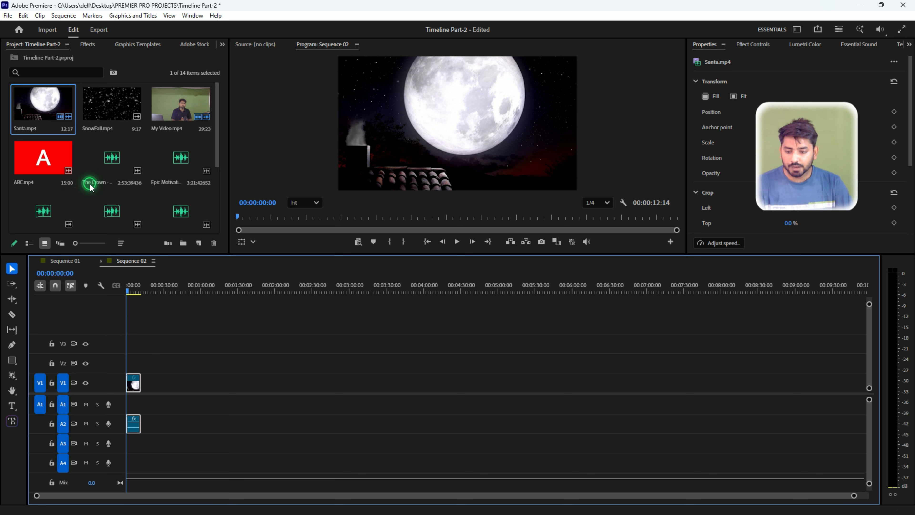
{"action": "scroll", "coordinate": [148, 304], "scroll_direction": "up", "scroll_amount": 2}
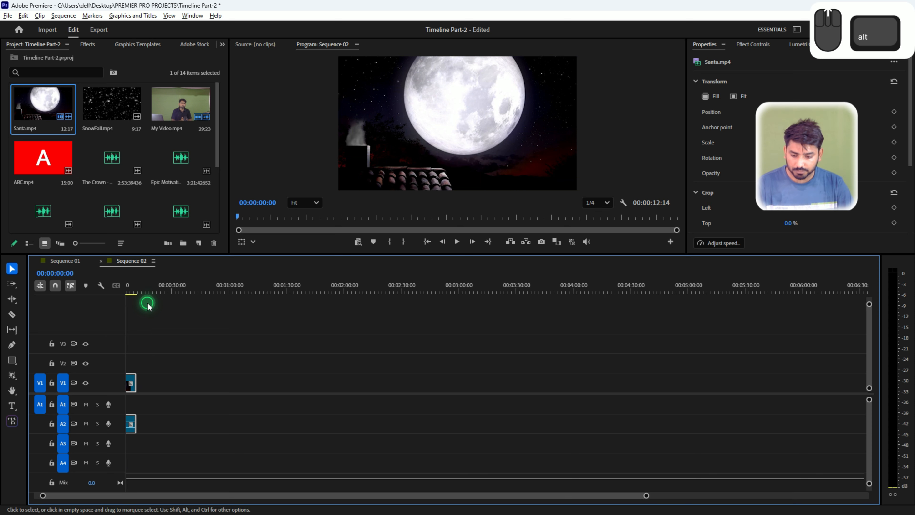
{"action": "scroll", "coordinate": [148, 304], "scroll_direction": "down", "scroll_amount": 3}
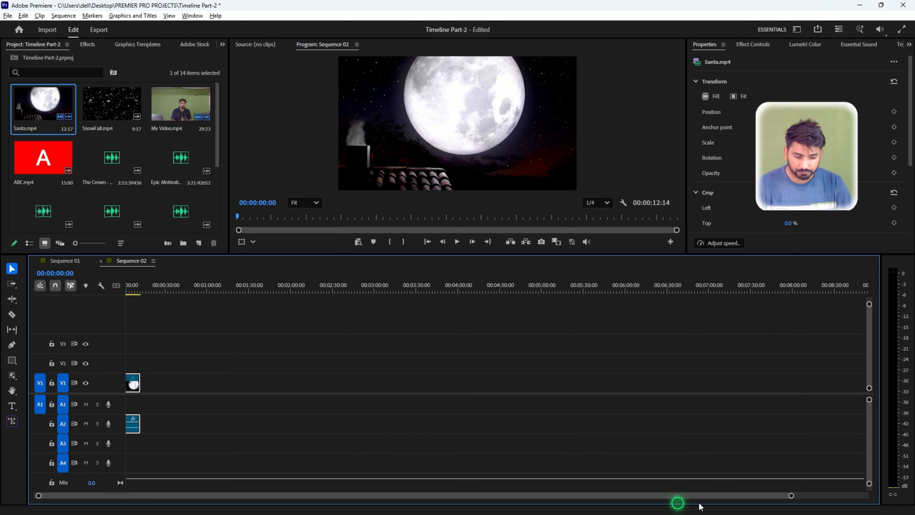
Step: Add SnowFall.mp4 to Sequence 02 at 00:00:03:23, with its video on V2 above Santa.mp4 and its audio on A2
{"action": "left_click_drag", "start_coordinate": [791, 495], "coordinate": [112, 485]}
{"action": "left_click", "coordinate": [216, 288]}
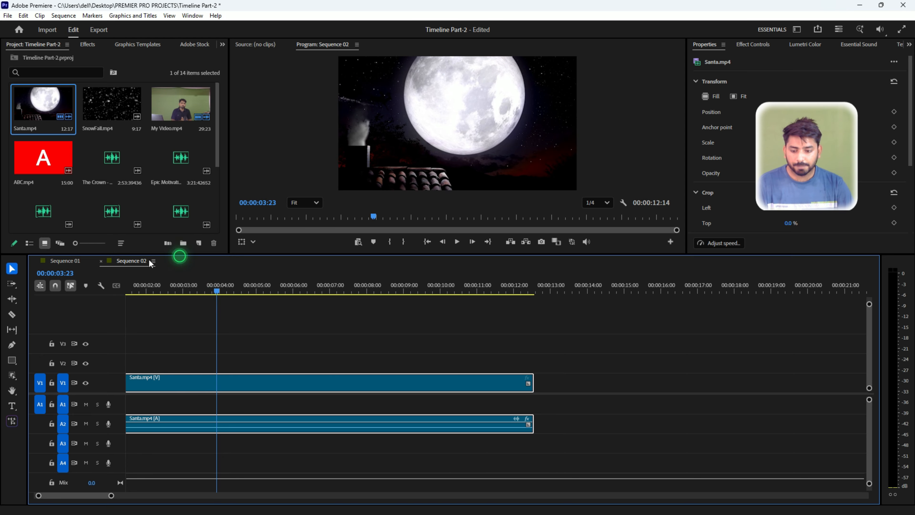
{"action": "left_click", "coordinate": [61, 261]}
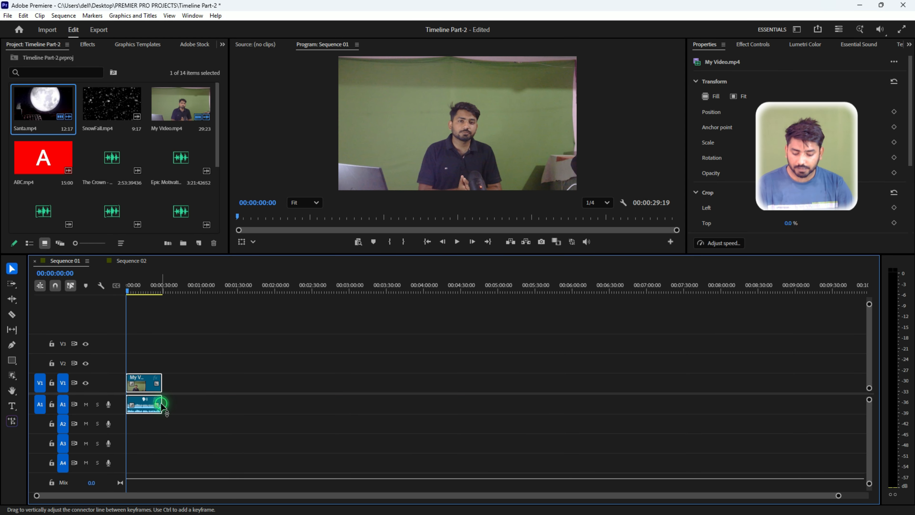
{"action": "scroll", "coordinate": [160, 404], "scroll_direction": "up", "scroll_amount": 8}
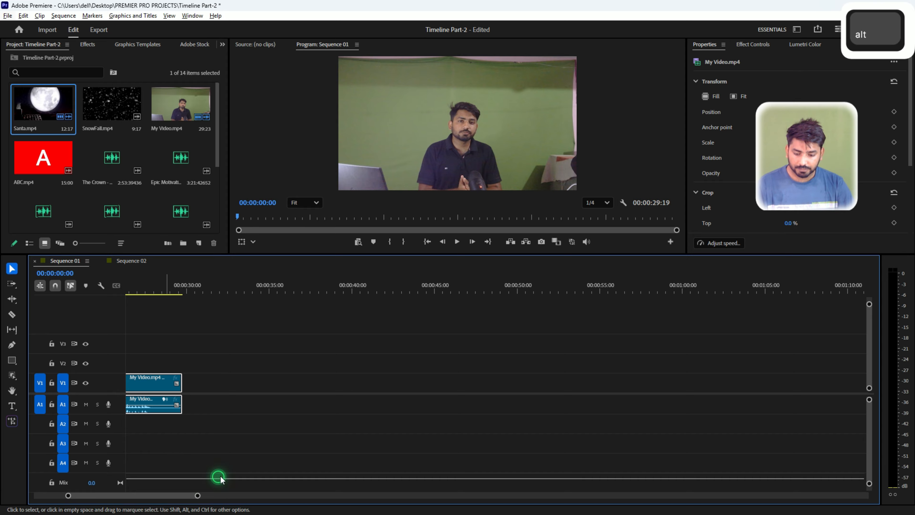
{"action": "left_click_drag", "start_coordinate": [152, 496], "coordinate": [34, 493]}
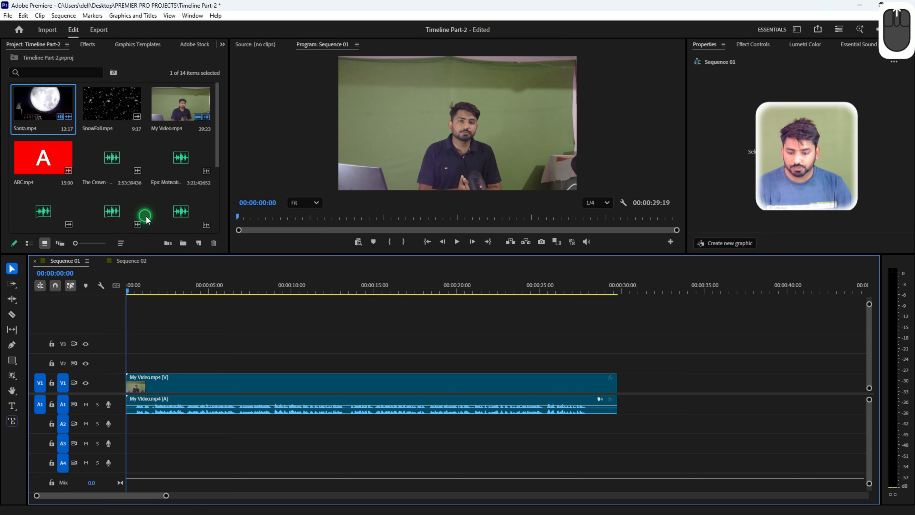
{"action": "left_click", "coordinate": [132, 260]}
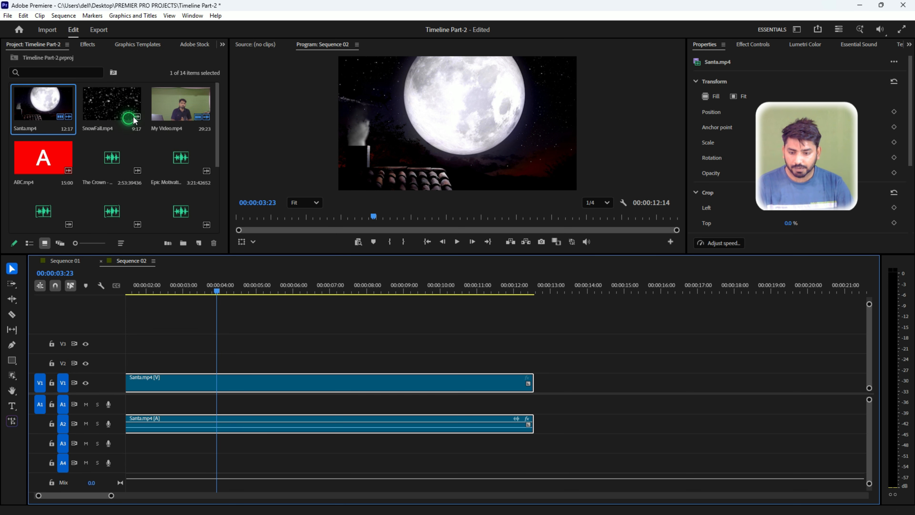
{"action": "left_click_drag", "start_coordinate": [134, 121], "coordinate": [212, 354]}
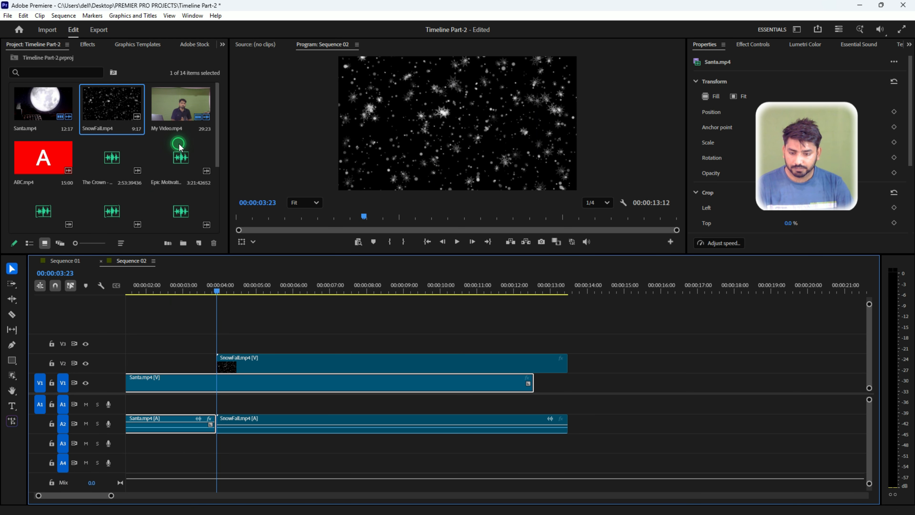
Step: Add ABC.mp4 to V1 and A1 of Sequence 02 at about 00:00:13:05, and move the playhead to 00:00:10:04
{"action": "left_click_drag", "start_coordinate": [71, 154], "coordinate": [562, 383]}
{"action": "left_click_drag", "start_coordinate": [530, 292], "coordinate": [679, 296]}
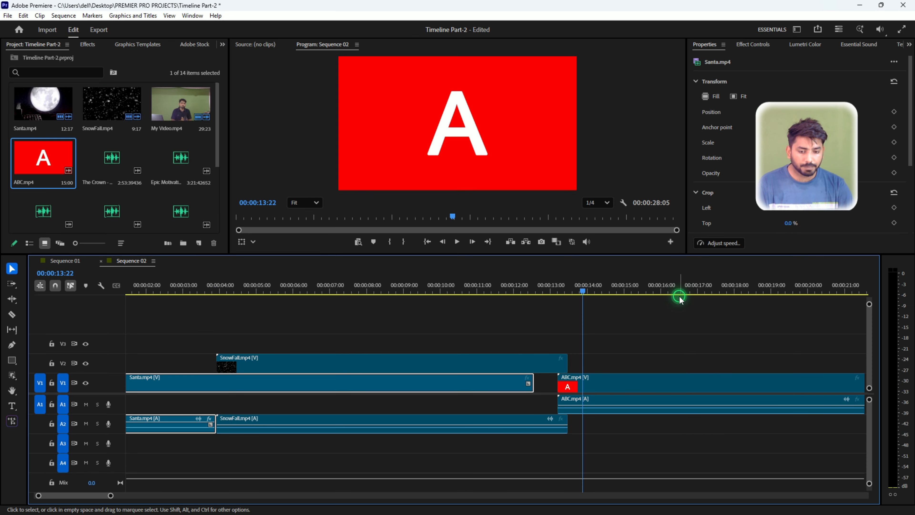
{"action": "left_click", "coordinate": [462, 307]}
{"action": "left_click", "coordinate": [447, 290]}
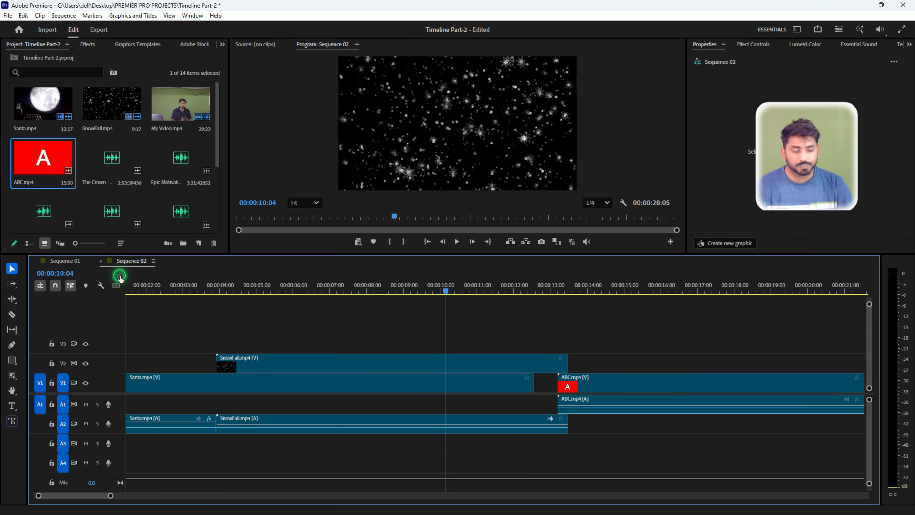
Step: Insert Sequence 02 as a single nested clip directly after My Video.mp4 on V1 and A1 of Sequence 01
{"action": "left_click", "coordinate": [65, 260]}
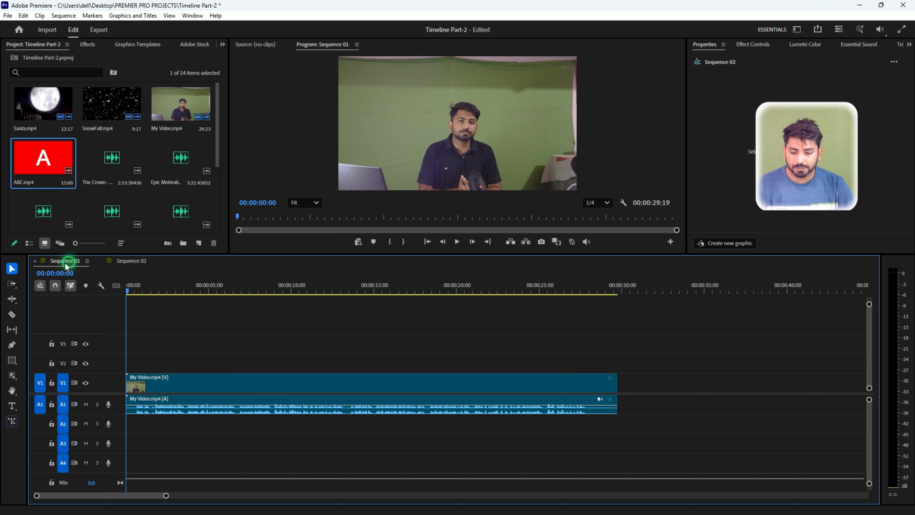
{"action": "scroll", "coordinate": [153, 206], "scroll_direction": "down", "scroll_amount": 3}
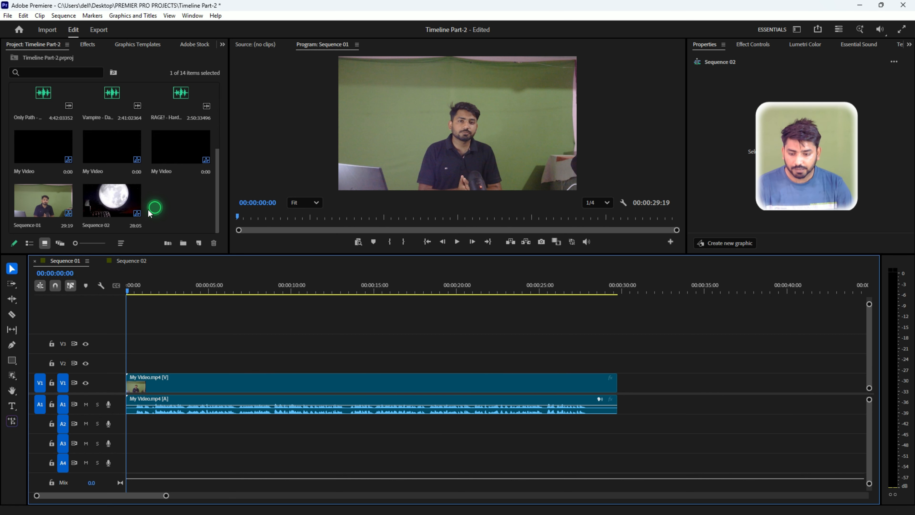
{"action": "left_click_drag", "start_coordinate": [128, 209], "coordinate": [623, 380]}
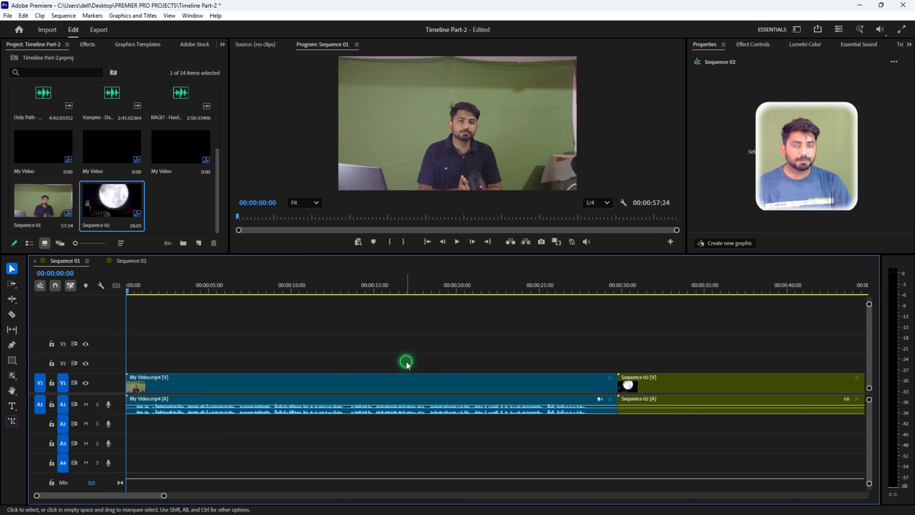
Step: Compare the individual clips inside Sequence 02 with its nested clip in Sequence 01
{"action": "left_click", "coordinate": [128, 260]}
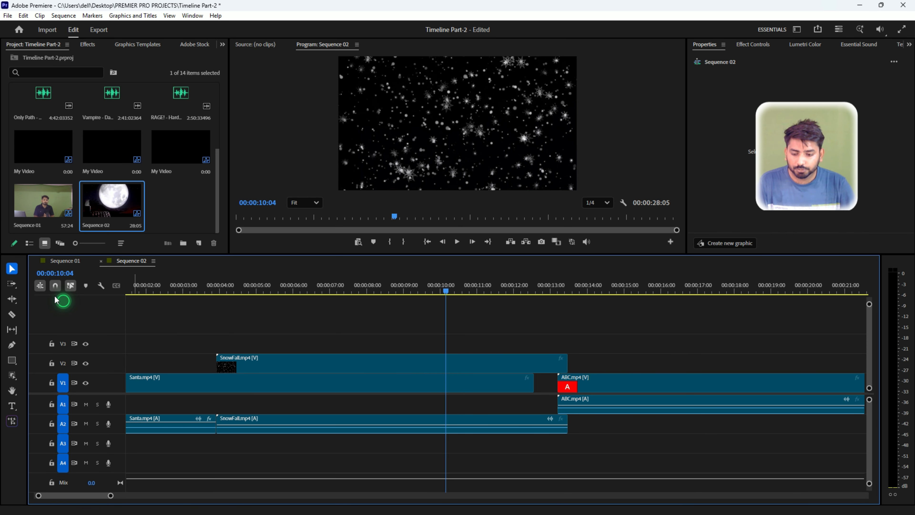
{"action": "left_click", "coordinate": [67, 261]}
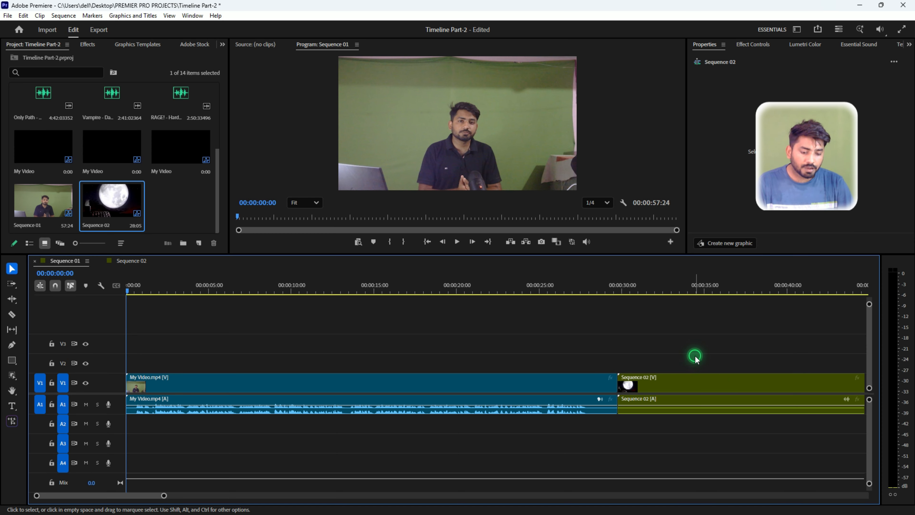
{"action": "left_click", "coordinate": [384, 390]}
{"action": "left_click", "coordinate": [133, 269]}
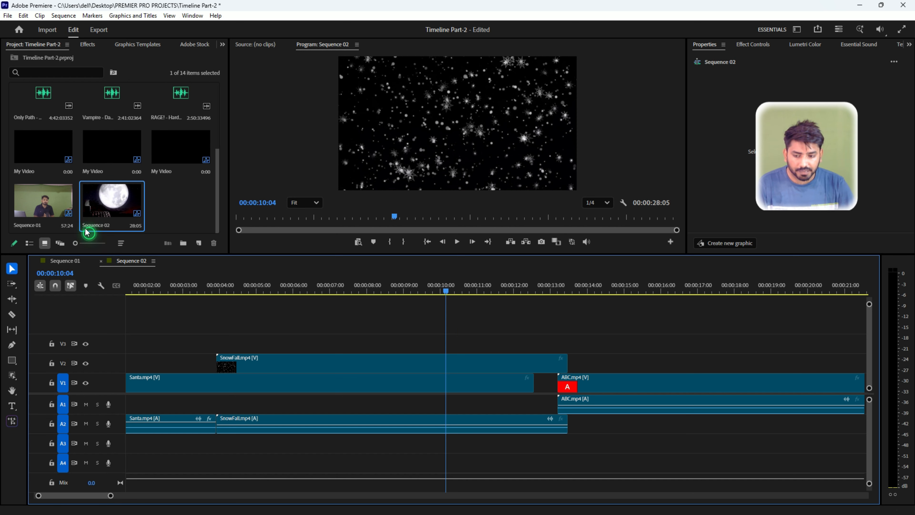
Step: Delete the nested Sequence 02 clip from Sequence 01
{"action": "left_click", "coordinate": [65, 261]}
{"action": "left_click", "coordinate": [682, 397]}
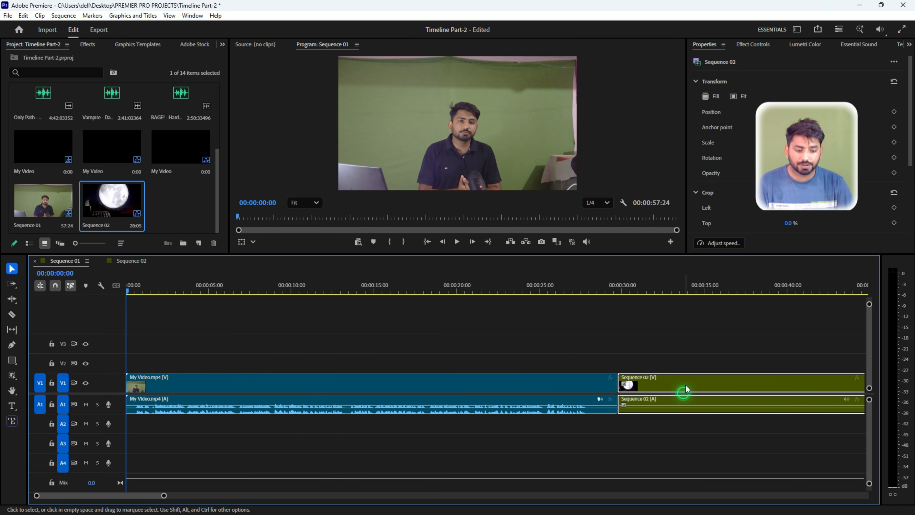
{"action": "key", "text": "Delete"}
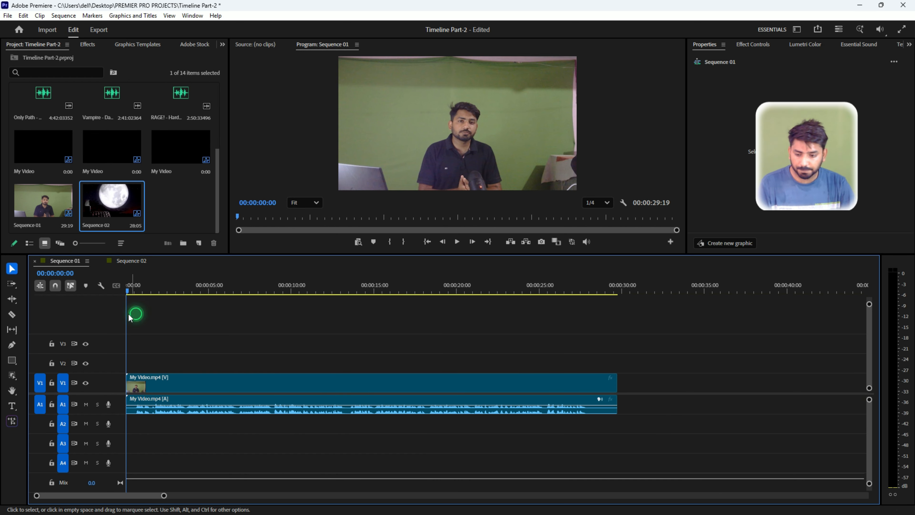
Step: Turn off inserting sequences as nests and add Sequence 02 to Sequence 01 as individual clips, with video on V2 and V3
{"action": "left_click", "coordinate": [39, 287]}
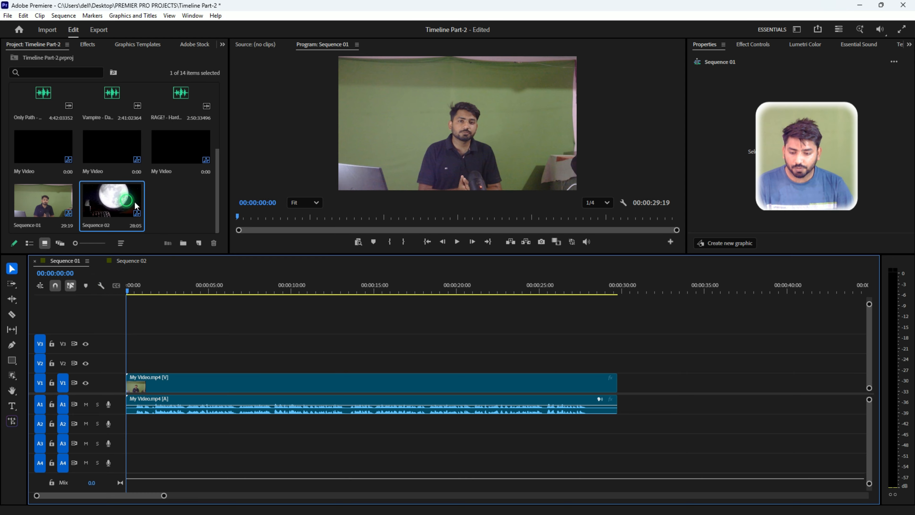
{"action": "left_click_drag", "start_coordinate": [135, 205], "coordinate": [725, 371]}
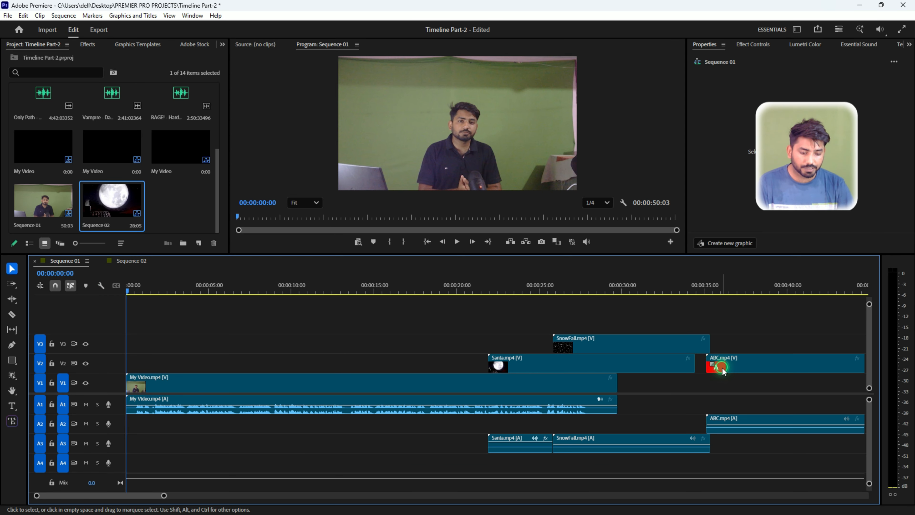
{"action": "left_click", "coordinate": [650, 292]}
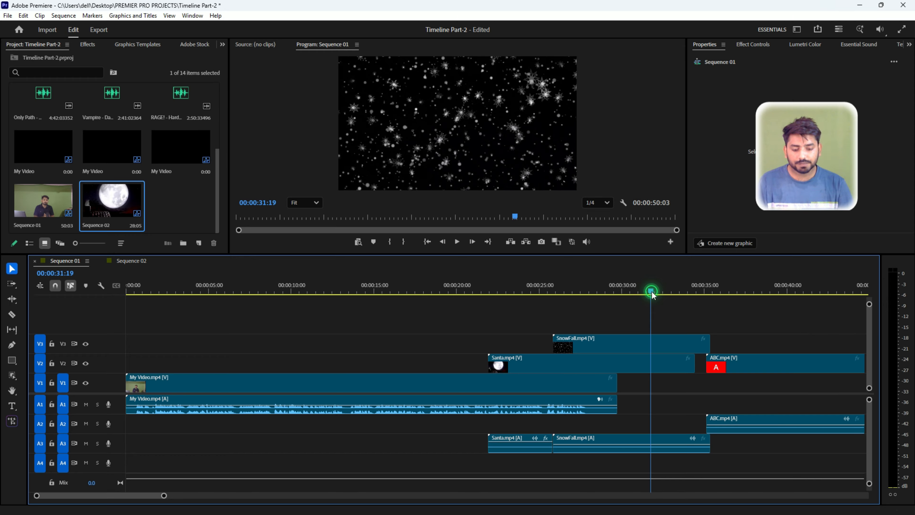
Step: Turn inserting sequences as nests back on and undo the insertion of Sequence 02's individual clips in Sequence 01
{"action": "left_click", "coordinate": [41, 287]}
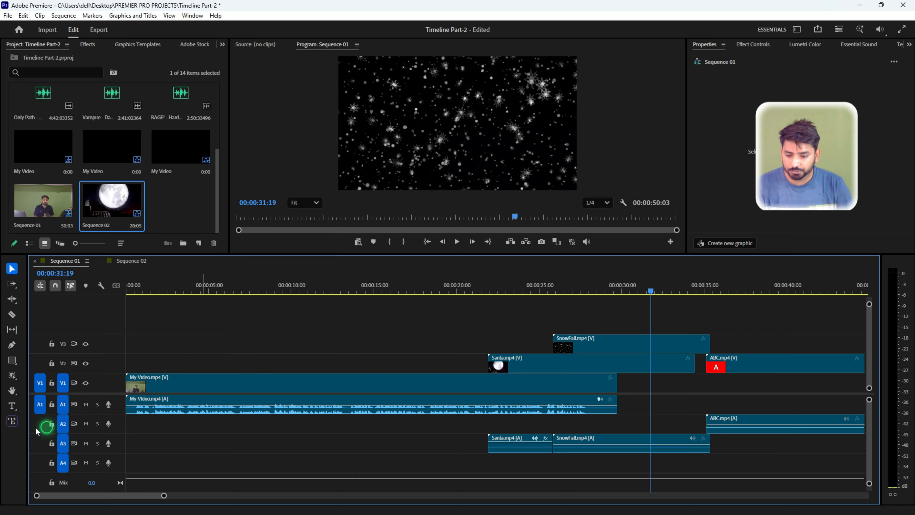
{"action": "left_click_drag", "start_coordinate": [557, 326], "coordinate": [780, 394]}
{"action": "key", "text": "ctrl"}
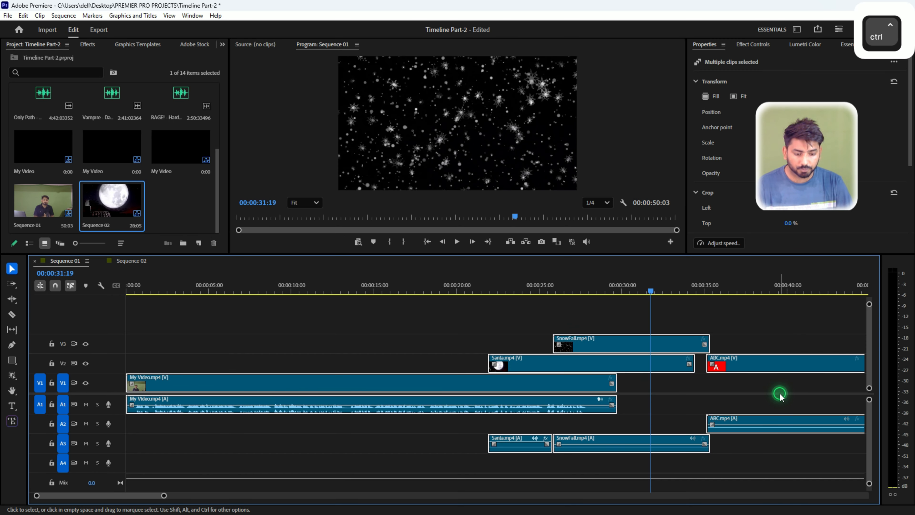
{"action": "key", "text": "ctrl+z"}
{"action": "left_click", "coordinate": [374, 345]}
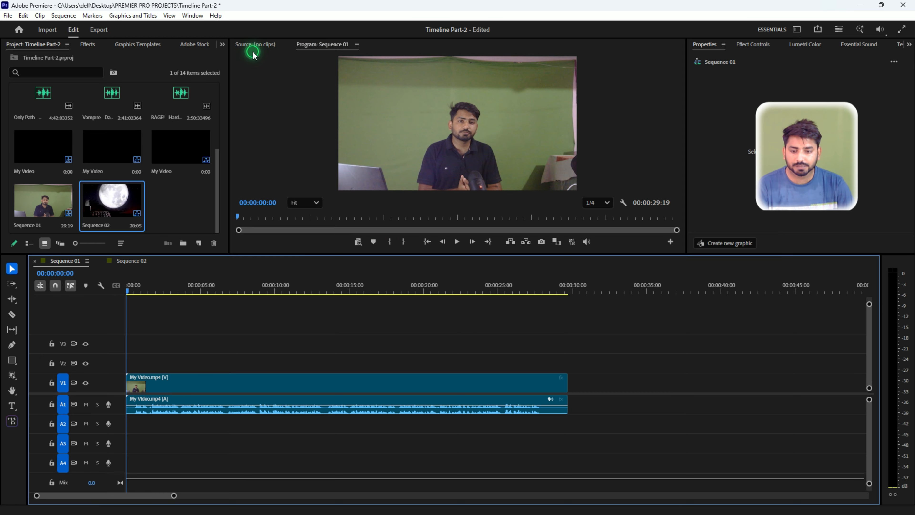
Step: Add sequence markers at 00:00:09:10 and 00:00:15:17 in Sequence 01
{"action": "left_click", "coordinate": [254, 45]}
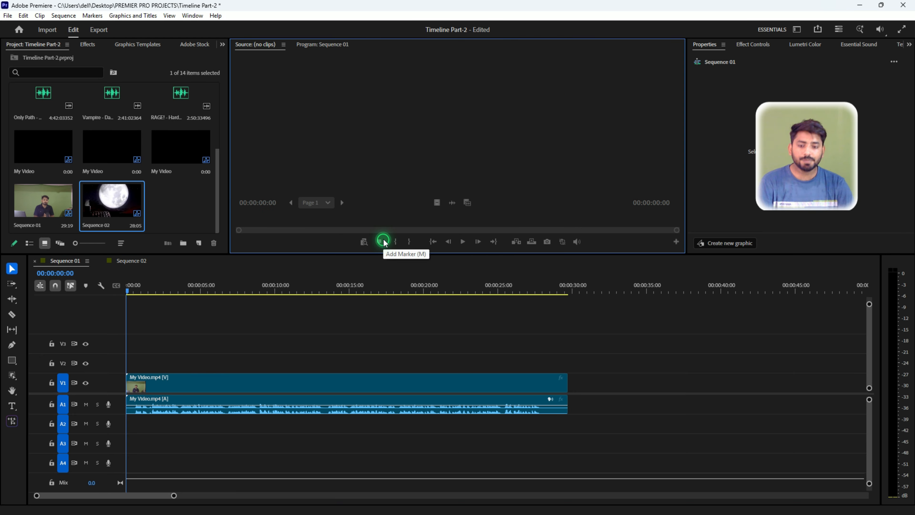
{"action": "left_click", "coordinate": [324, 45]}
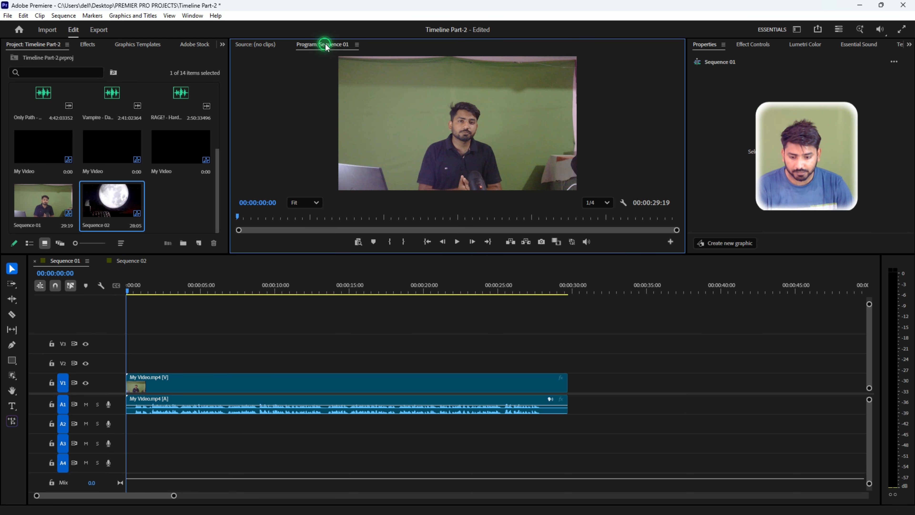
{"action": "left_click", "coordinate": [265, 288]}
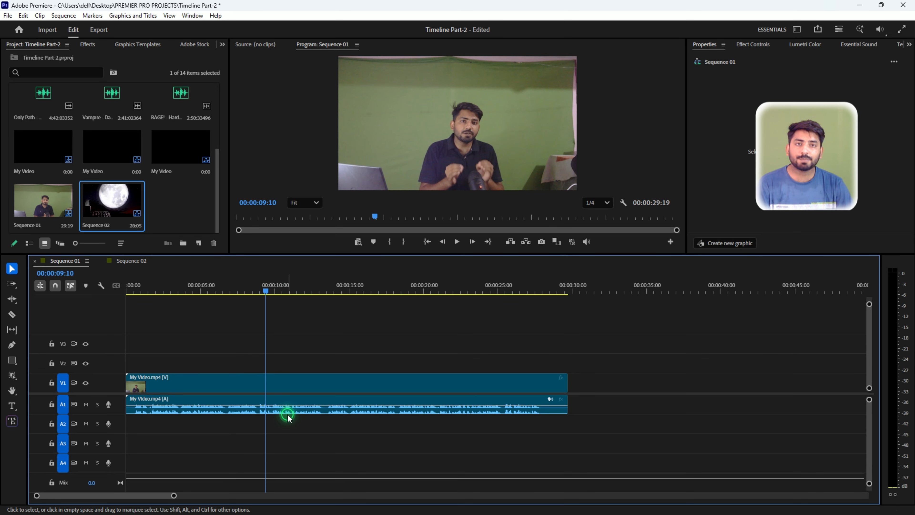
{"action": "left_click", "coordinate": [375, 242]}
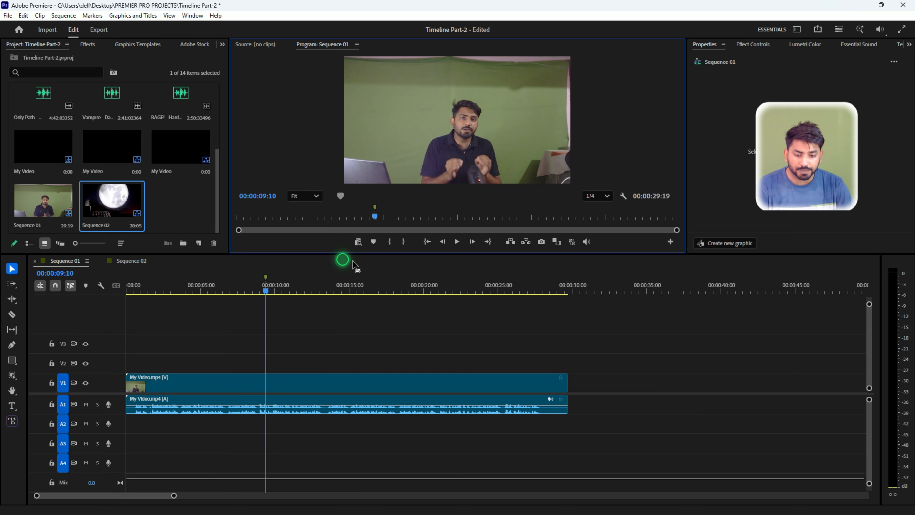
{"action": "left_click", "coordinate": [359, 291]}
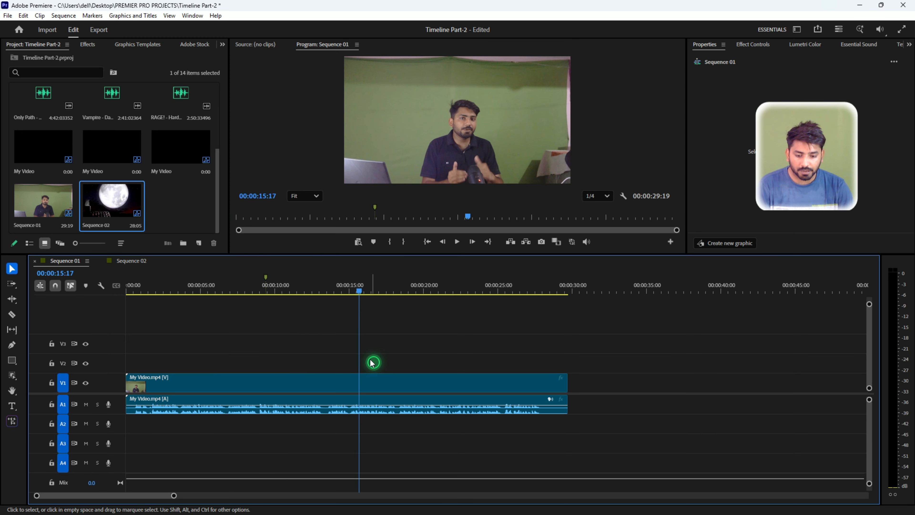
{"action": "left_click", "coordinate": [373, 242]}
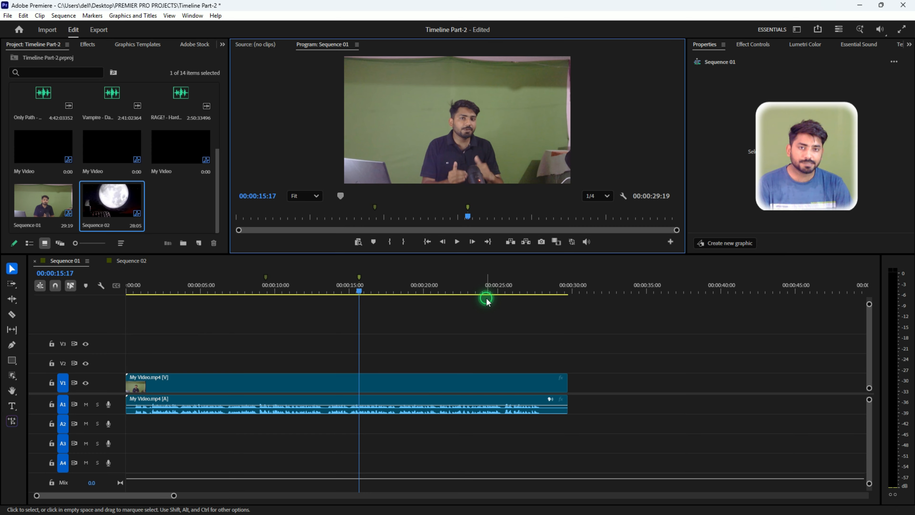
Step: Add a clip marker to My Video.mp4 at 00:00:20:19 and show clip markers in the timeline
{"action": "left_click", "coordinate": [467, 382]}
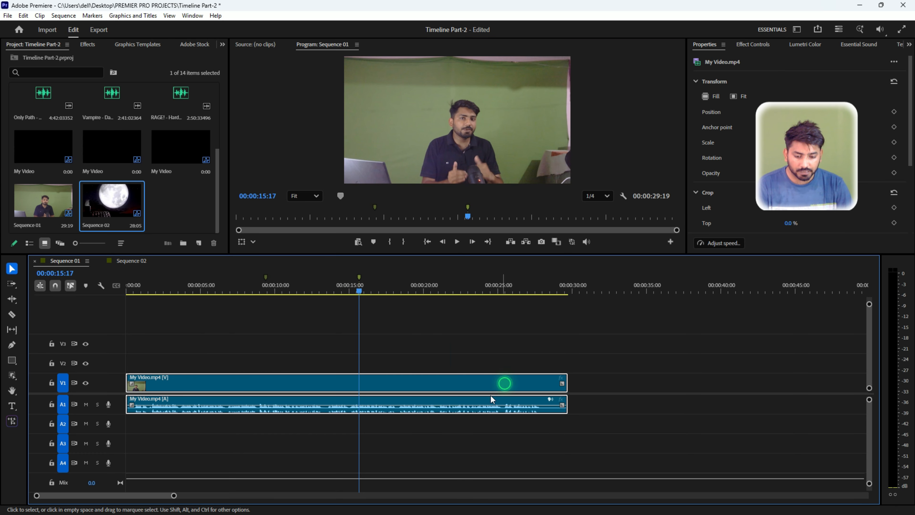
{"action": "left_click", "coordinate": [436, 293]}
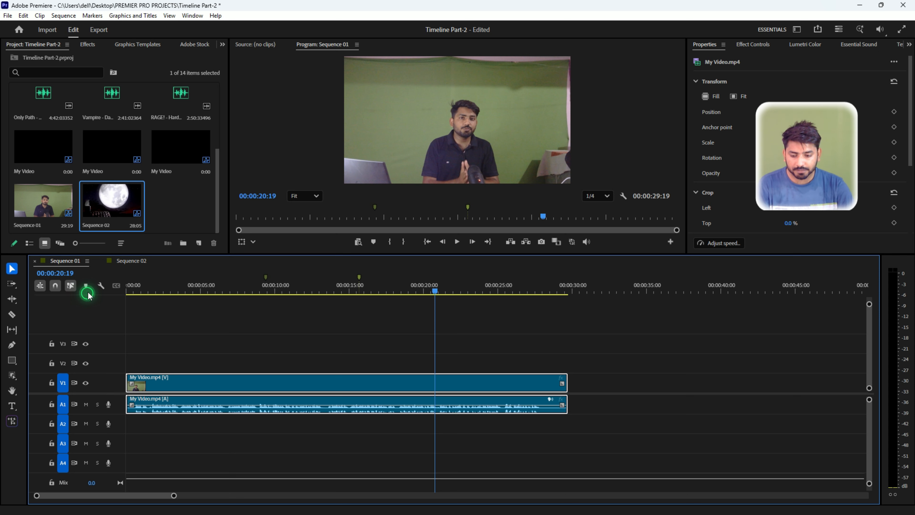
{"action": "left_click", "coordinate": [104, 291]}
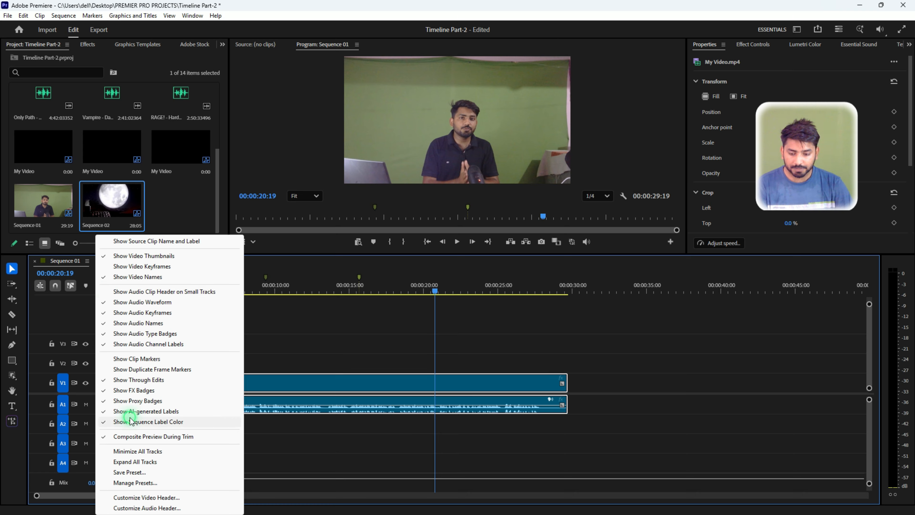
{"action": "left_click", "coordinate": [172, 362]}
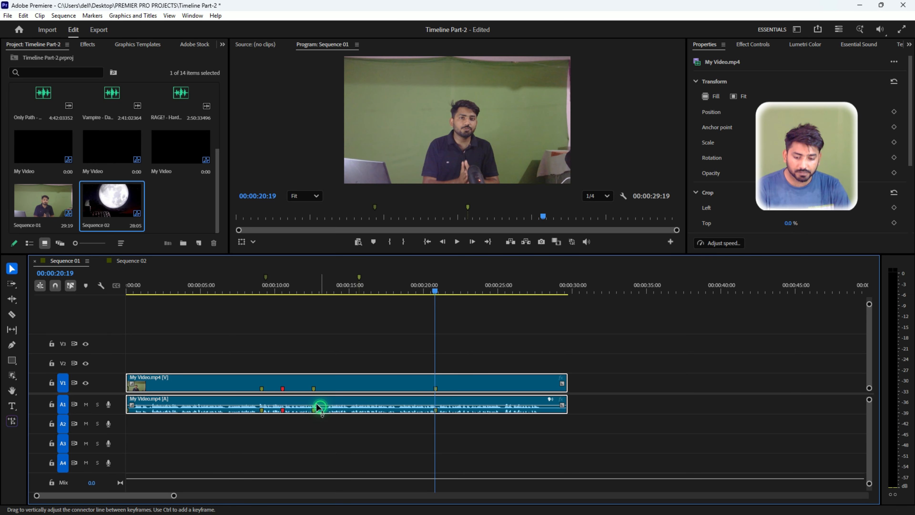
Step: Add a clip marker to My Video.mp4 at 00:00:24:06, named 1, with the comment Red and the marker color red
{"action": "left_click", "coordinate": [485, 295]}
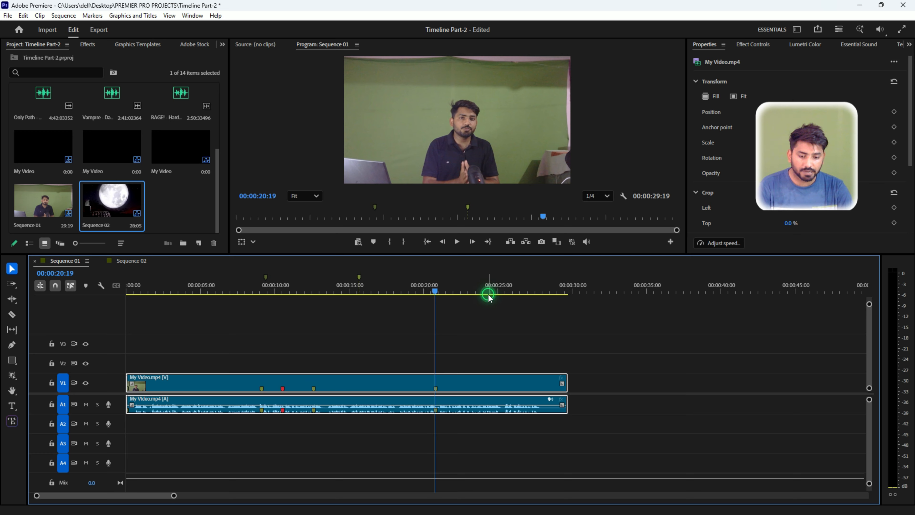
{"action": "left_click", "coordinate": [84, 285]}
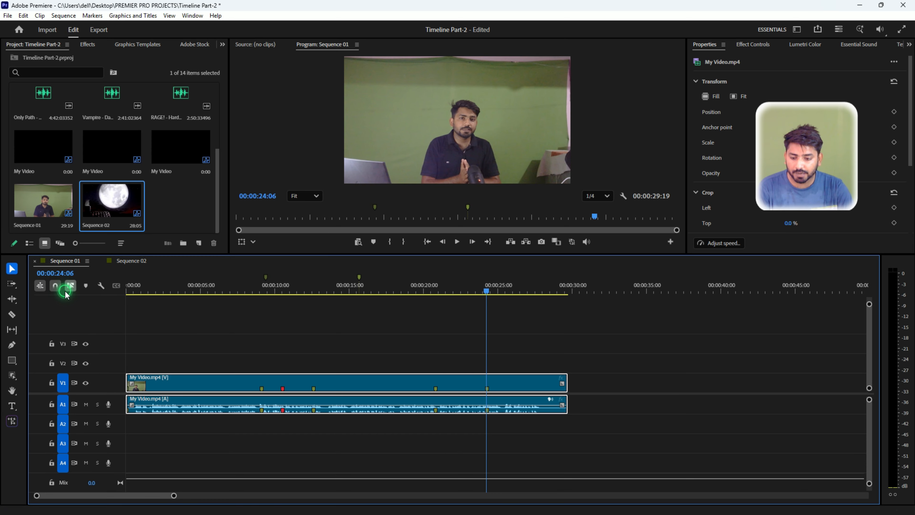
{"action": "left_click", "coordinate": [85, 286]}
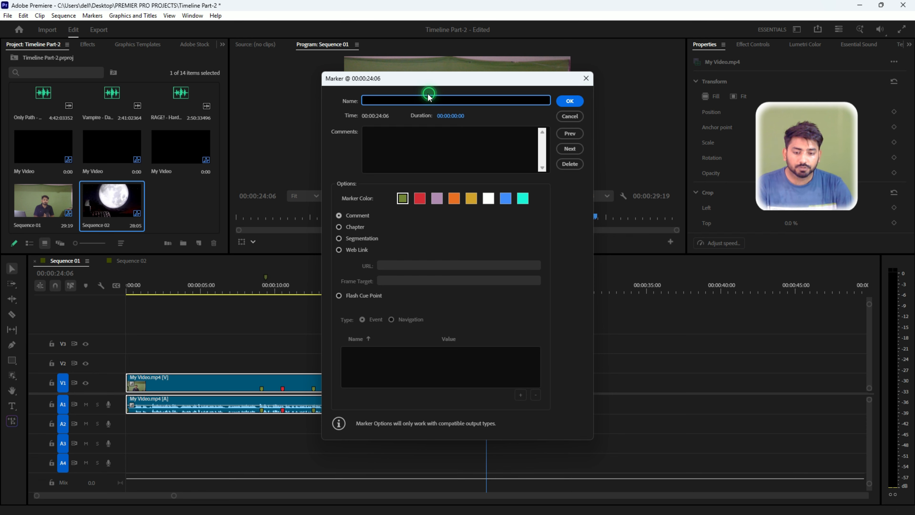
{"action": "type", "text": "1"}
{"action": "left_click", "coordinate": [463, 155]}
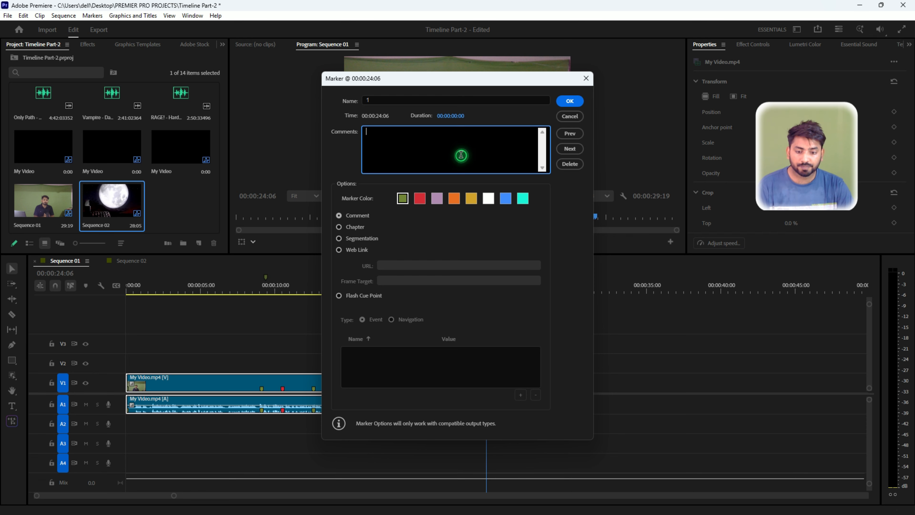
{"action": "type", "text": "Red"}
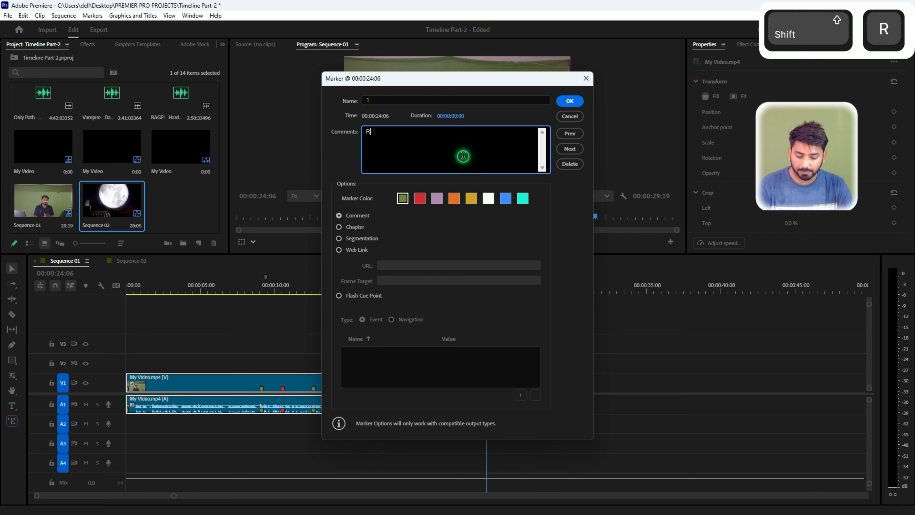
{"action": "left_click", "coordinate": [419, 199]}
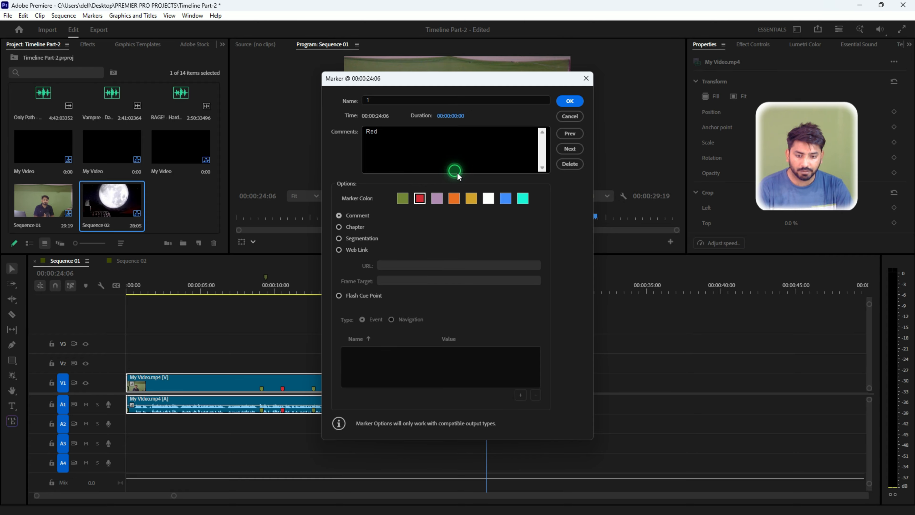
{"action": "left_click", "coordinate": [569, 101]}
{"action": "left_click", "coordinate": [489, 388]}
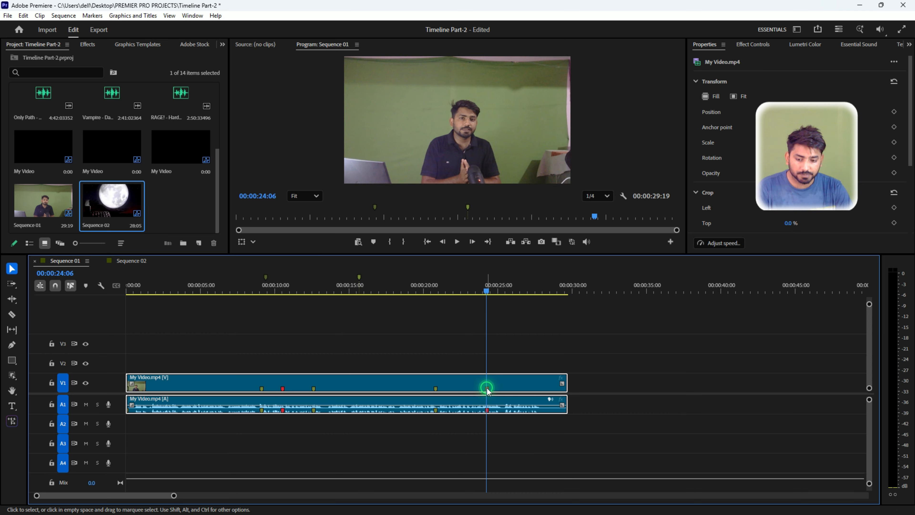
{"action": "left_click", "coordinate": [487, 410]}
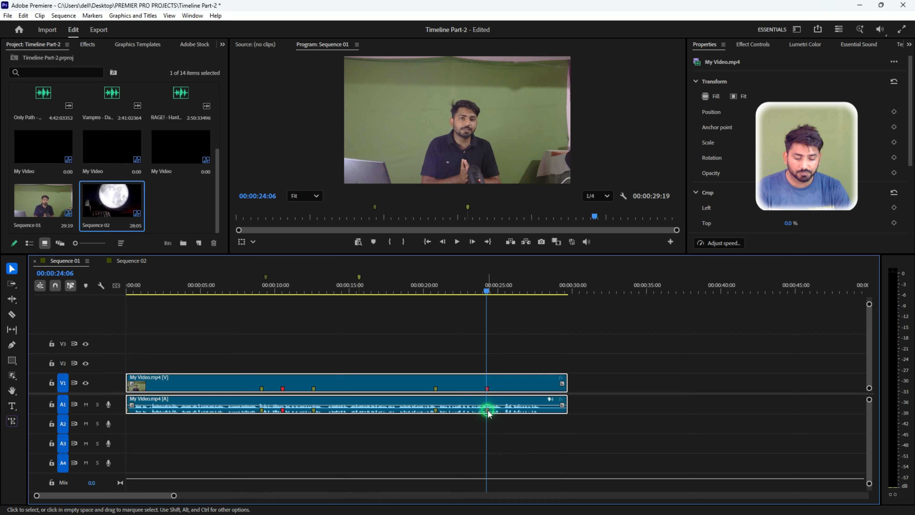